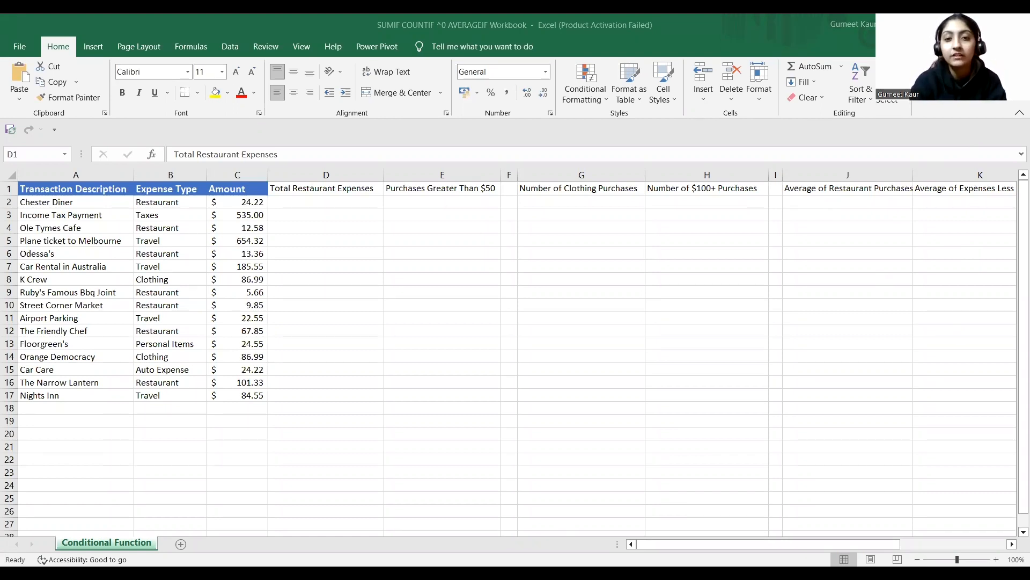
Insert a SUMIF function in cell D2 under Total Restaurant Expenses with B2:B17 as its range
{"action": "left_click", "coordinate": [408, 337]}
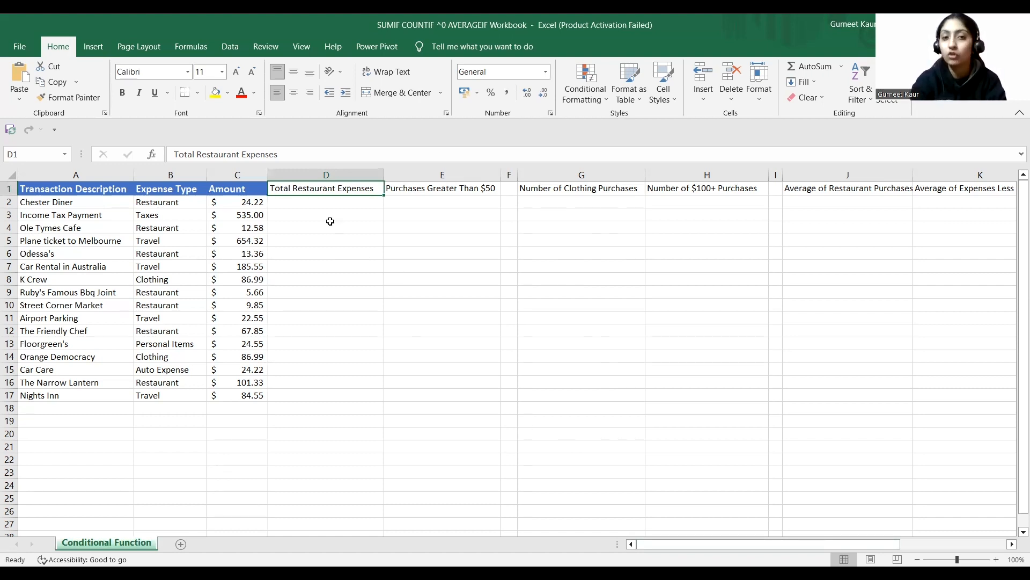
{"action": "left_click", "coordinate": [319, 204]}
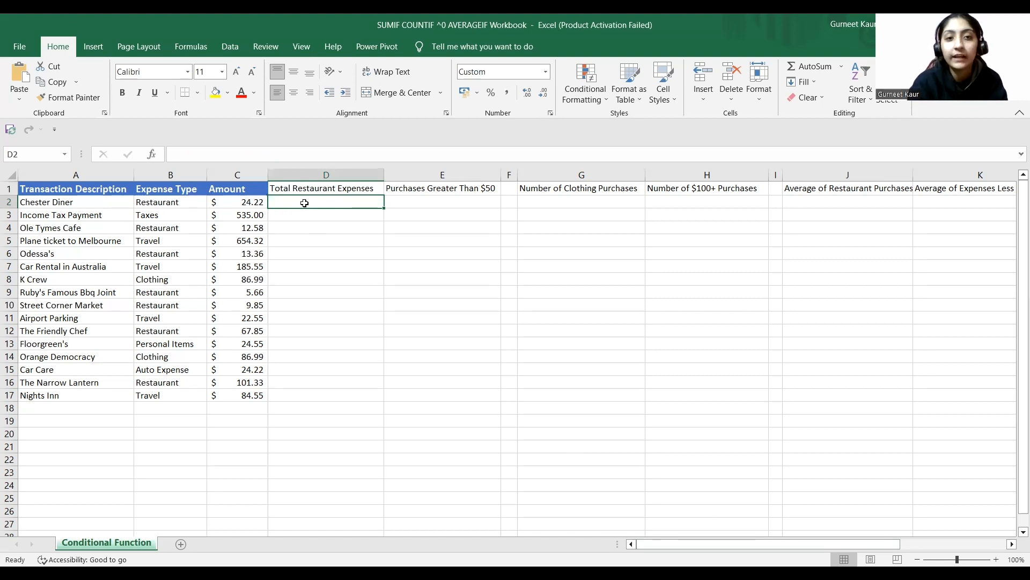
{"action": "left_click", "coordinate": [92, 46]}
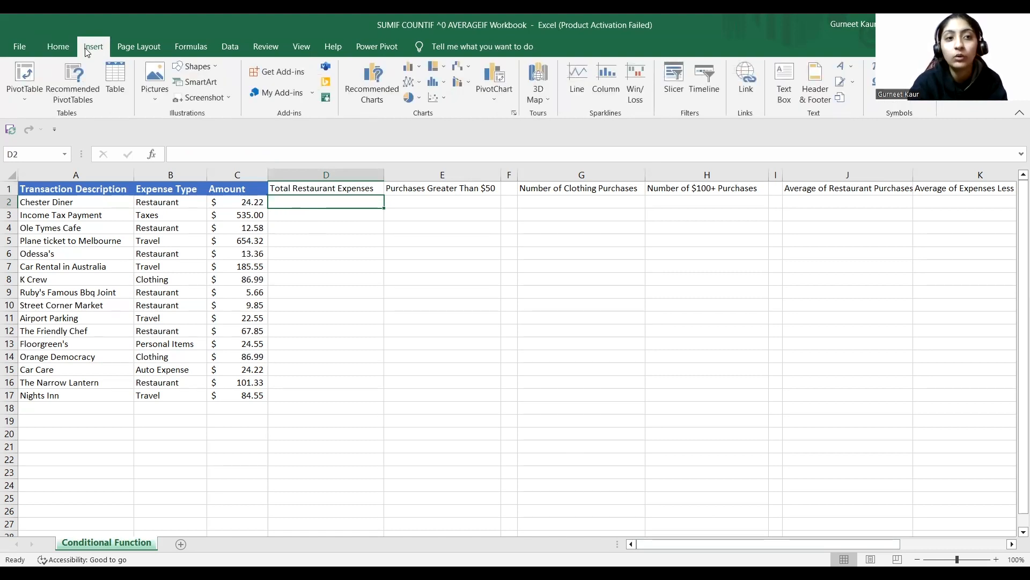
{"action": "left_click", "coordinate": [190, 47]}
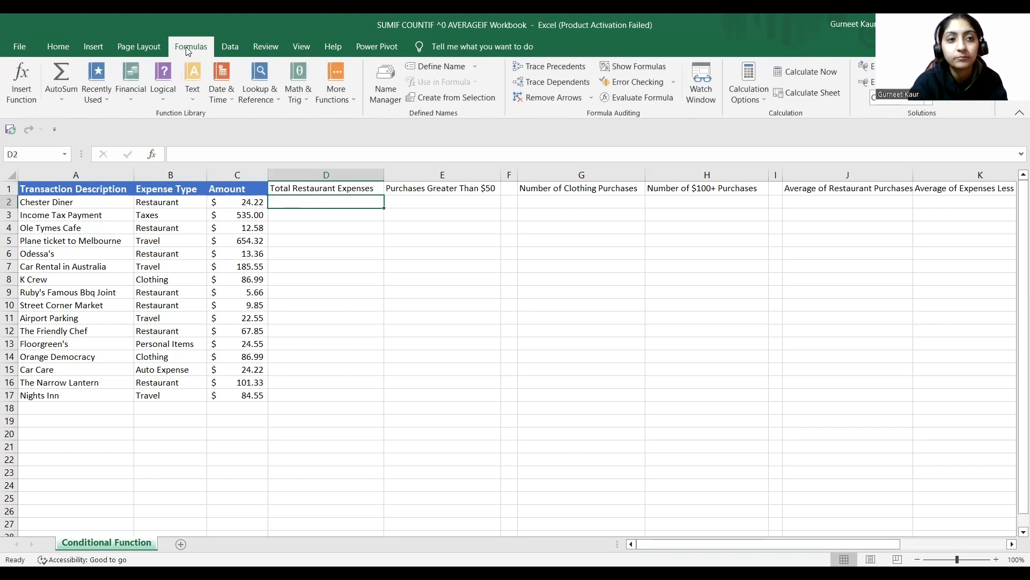
{"action": "left_click", "coordinate": [23, 94]}
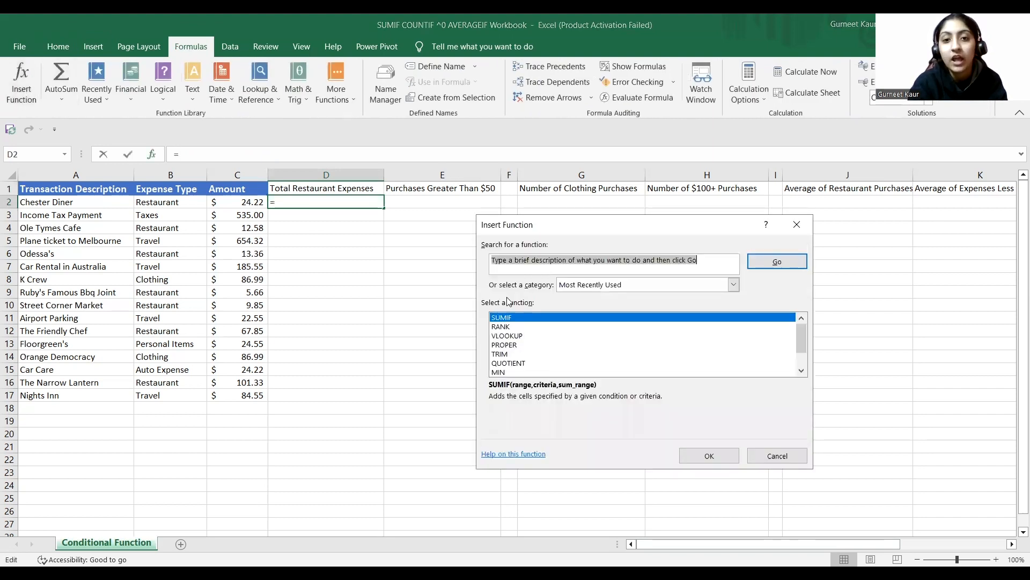
{"action": "left_click", "coordinate": [506, 316]}
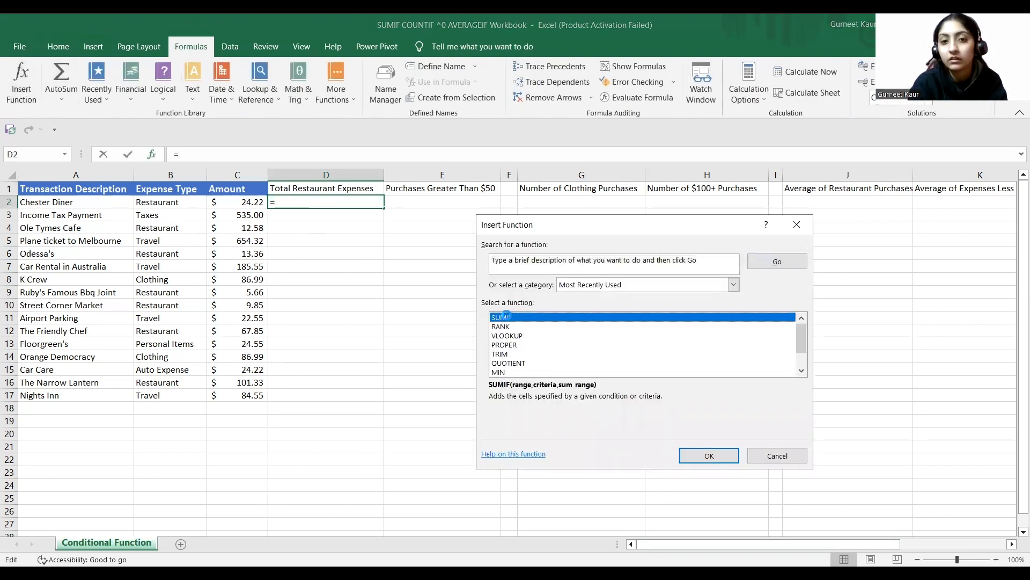
{"action": "double_click", "coordinate": [506, 316]}
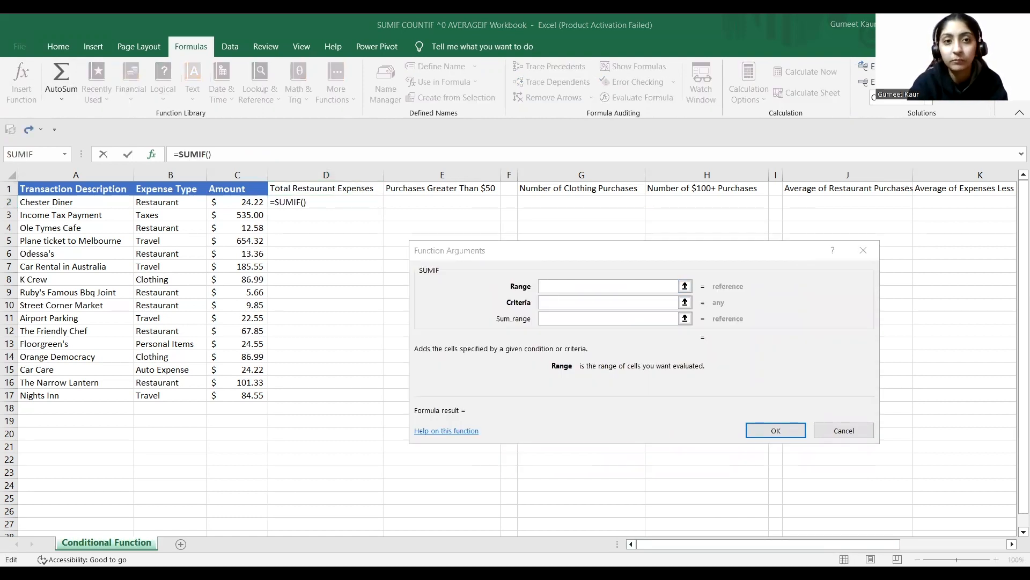
{"action": "left_click", "coordinate": [551, 284]}
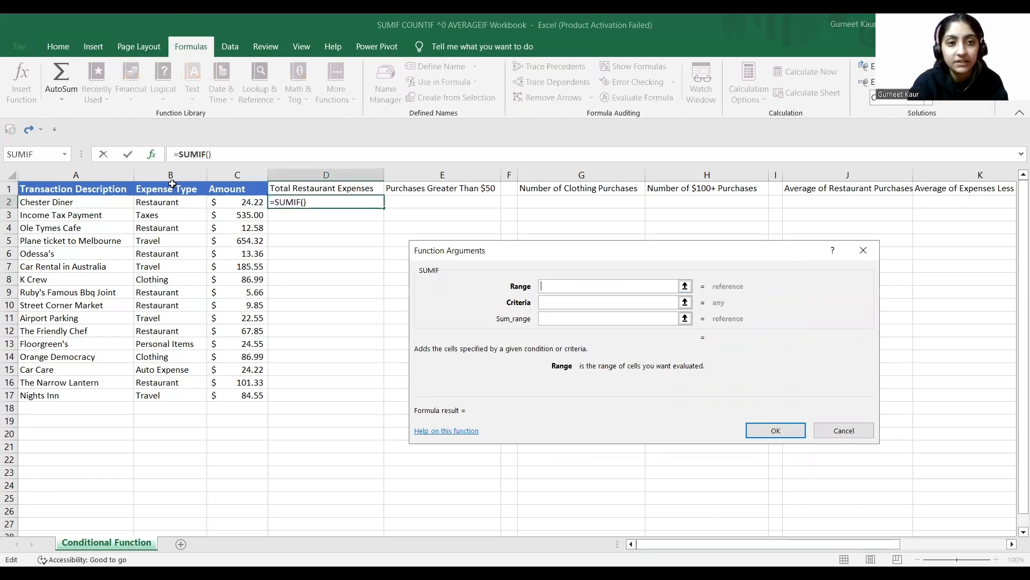
{"action": "type", "text": "B2"}
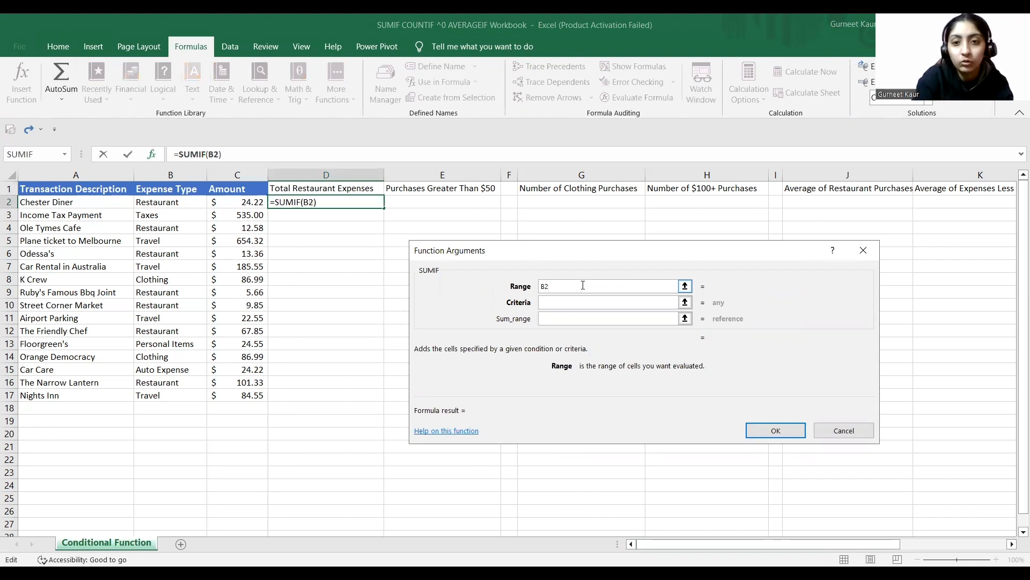
{"action": "type", "text": ":B"}
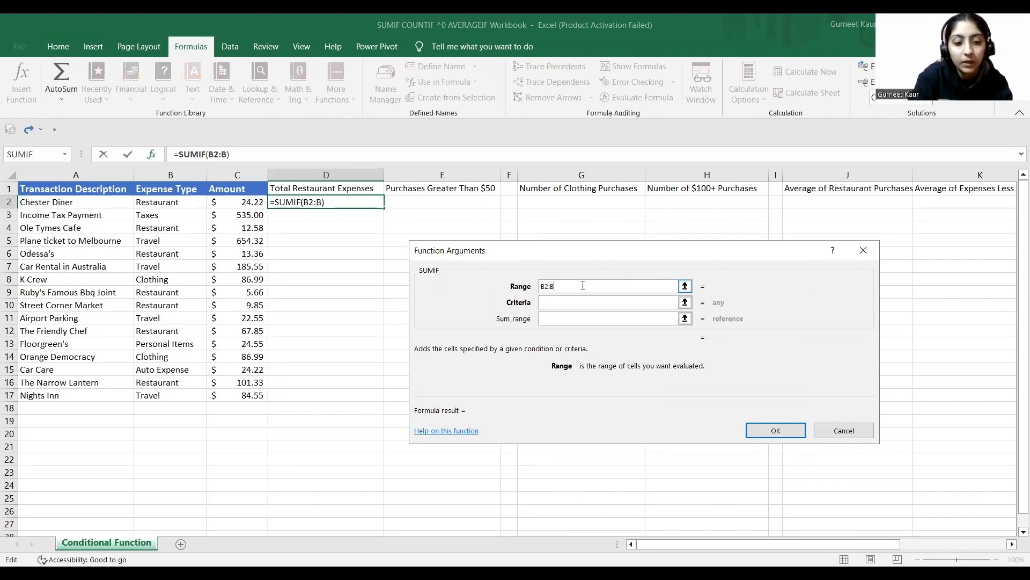
{"action": "type", "text": "17"}
Complete the SUMIF in D2 with the criteria "Restaurant" and the sum range C2:C17
{"action": "left_click", "coordinate": [569, 304]}
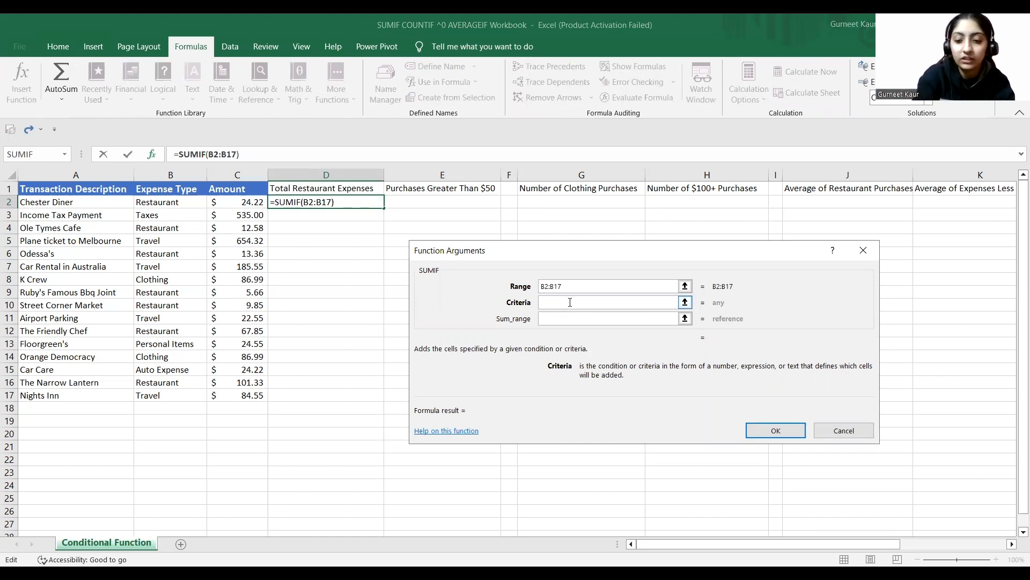
{"action": "type", "text": "\"\""}
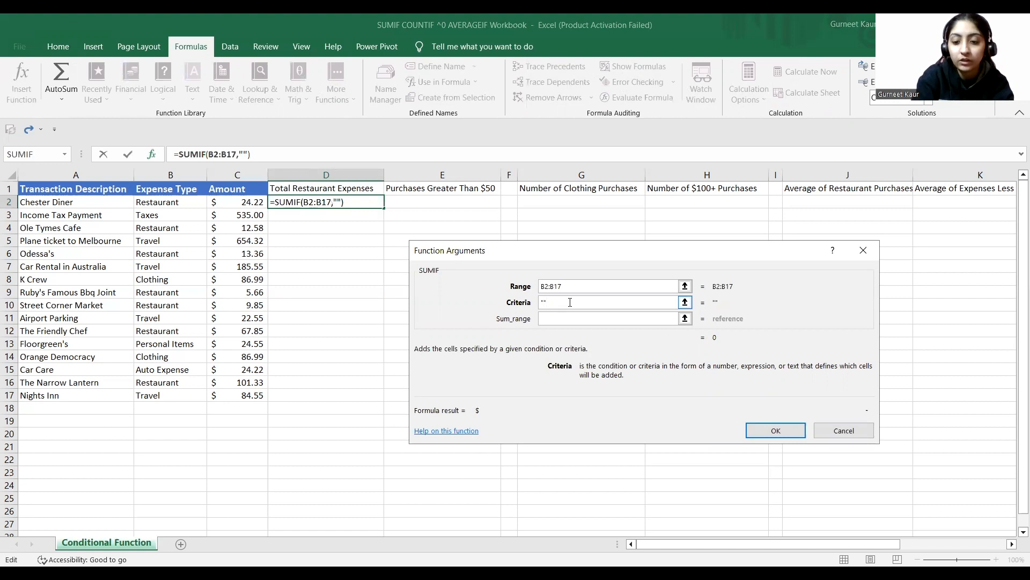
{"action": "type", "text": "Resta"}
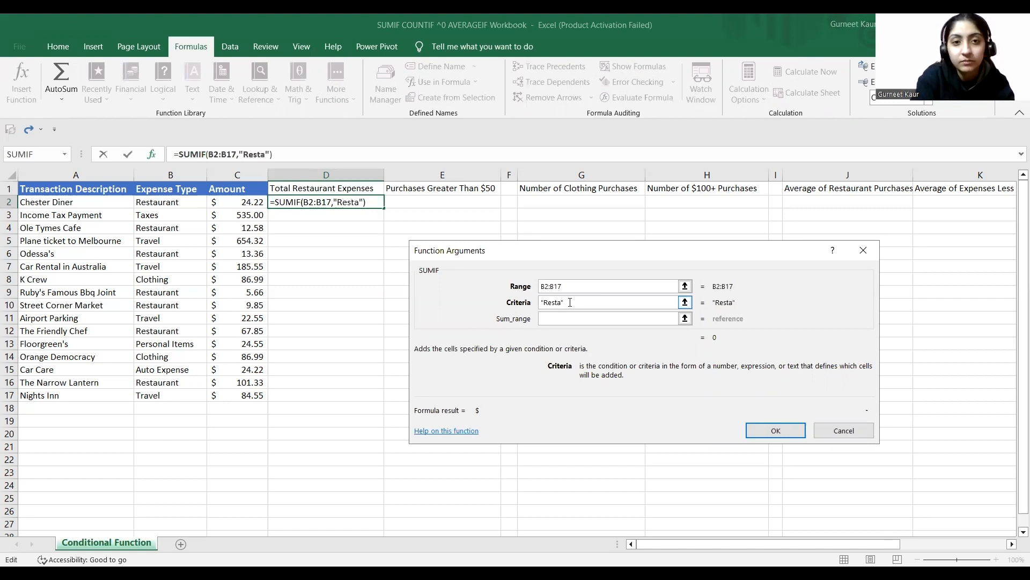
{"action": "type", "text": "urant"}
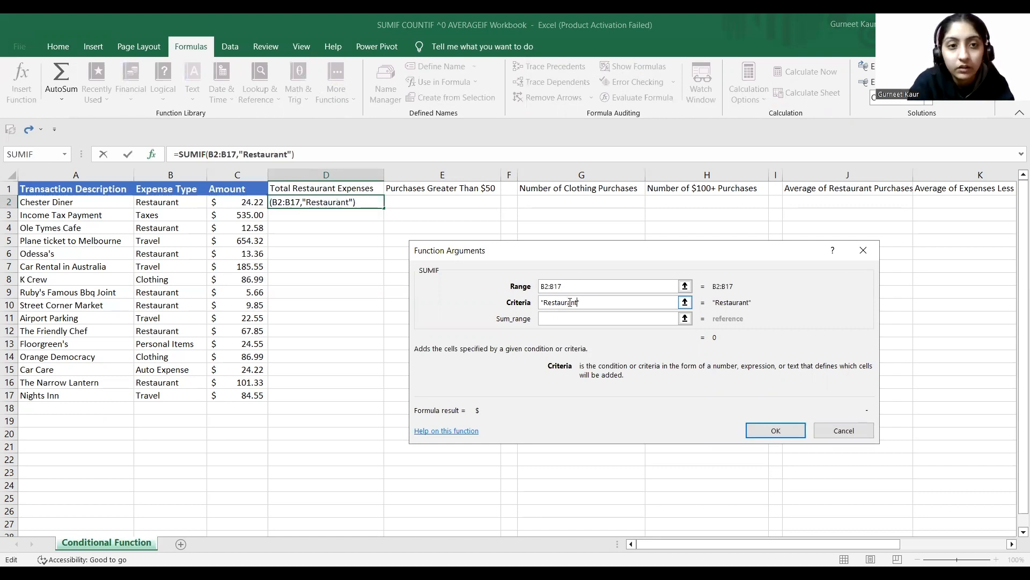
{"action": "left_click", "coordinate": [559, 319]}
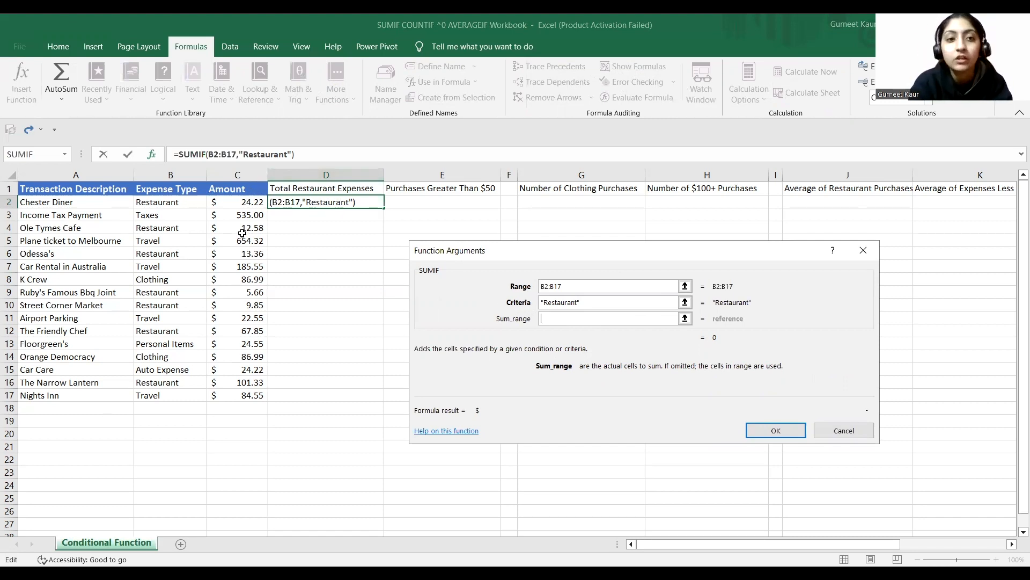
{"action": "type", "text": "C"}
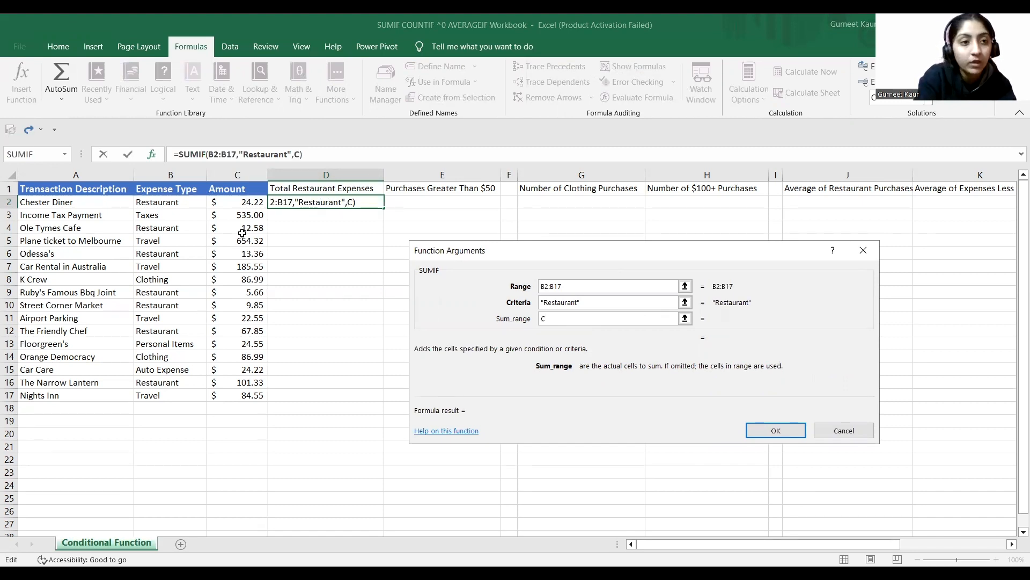
{"action": "type", "text": "2:"}
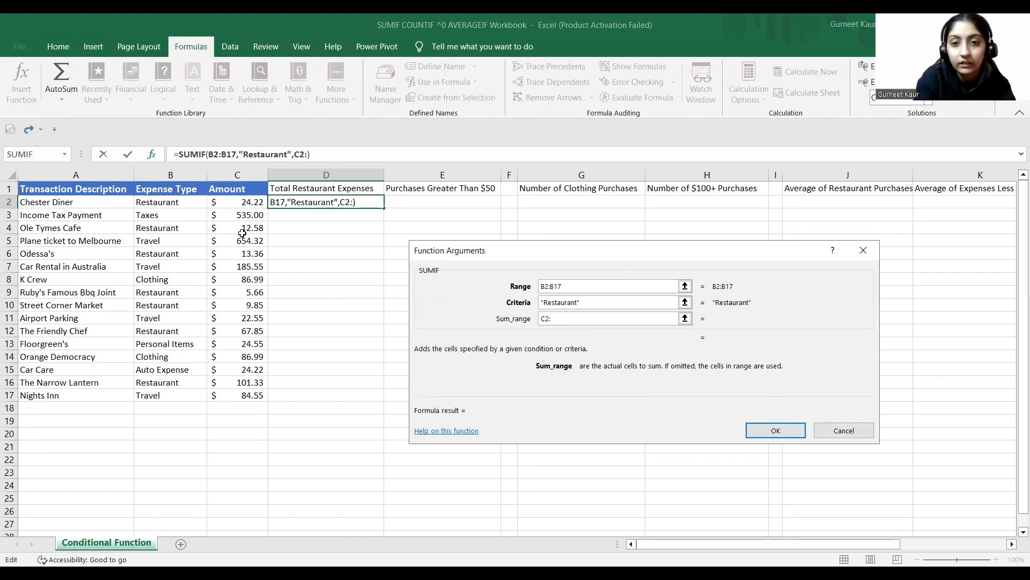
{"action": "type", "text": "C17"}
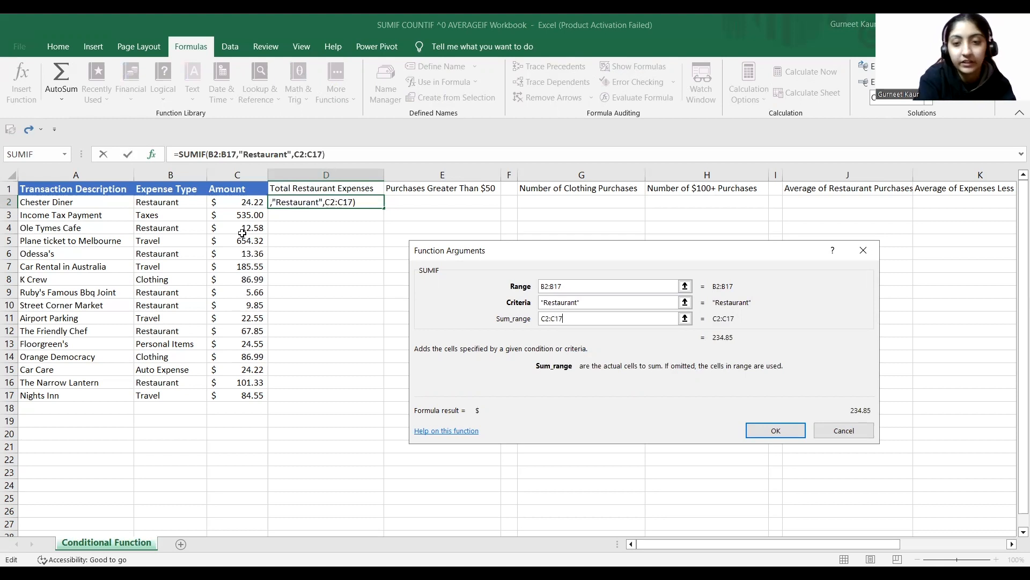
{"action": "left_click", "coordinate": [777, 425]}
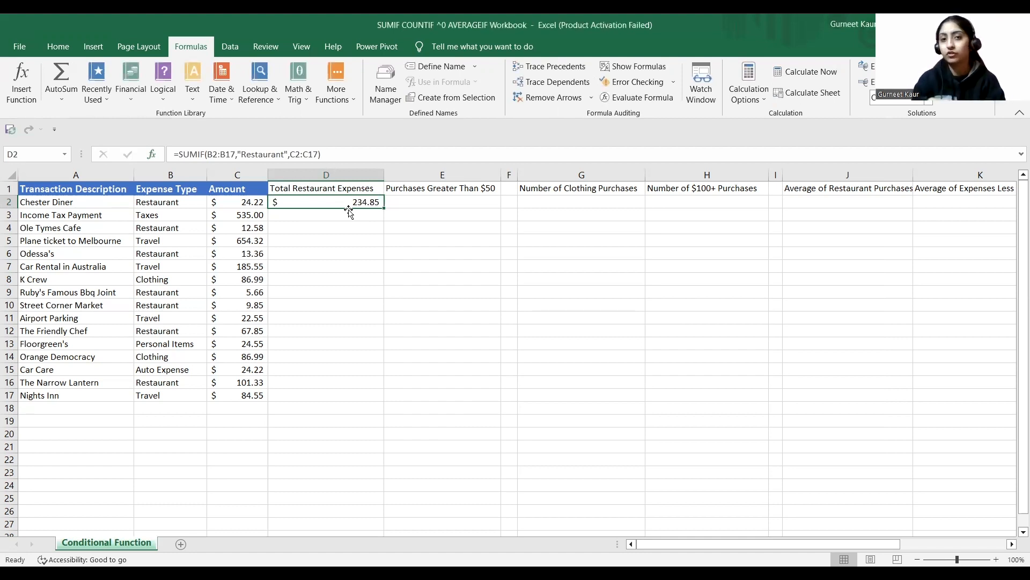
Insert a SUMIF function in cell E2 under Purchases Greater Than $50 with C2:C17 as its range
{"action": "left_click", "coordinate": [441, 202]}
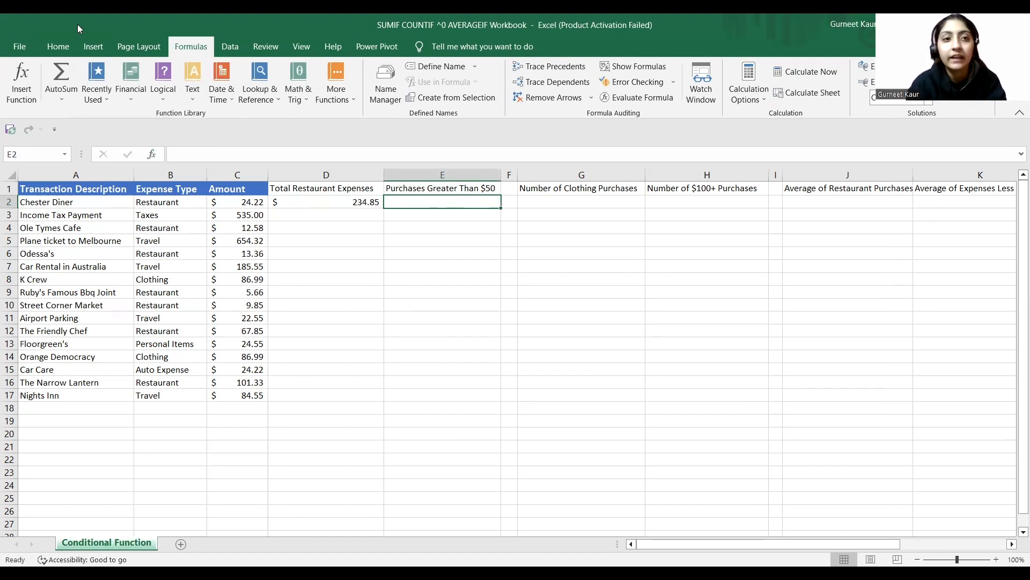
{"action": "left_click", "coordinate": [33, 65]}
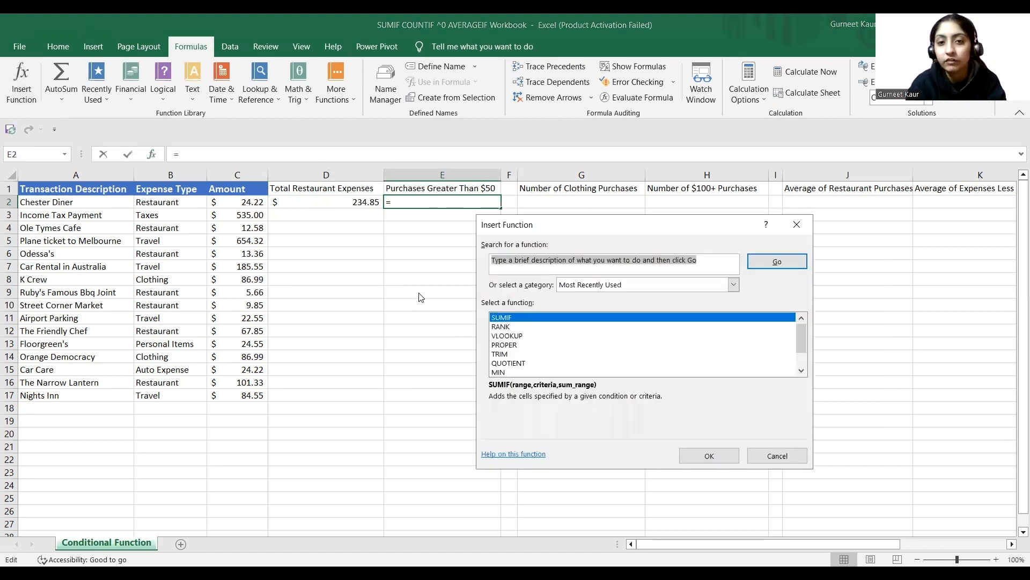
{"action": "left_click", "coordinate": [517, 319]}
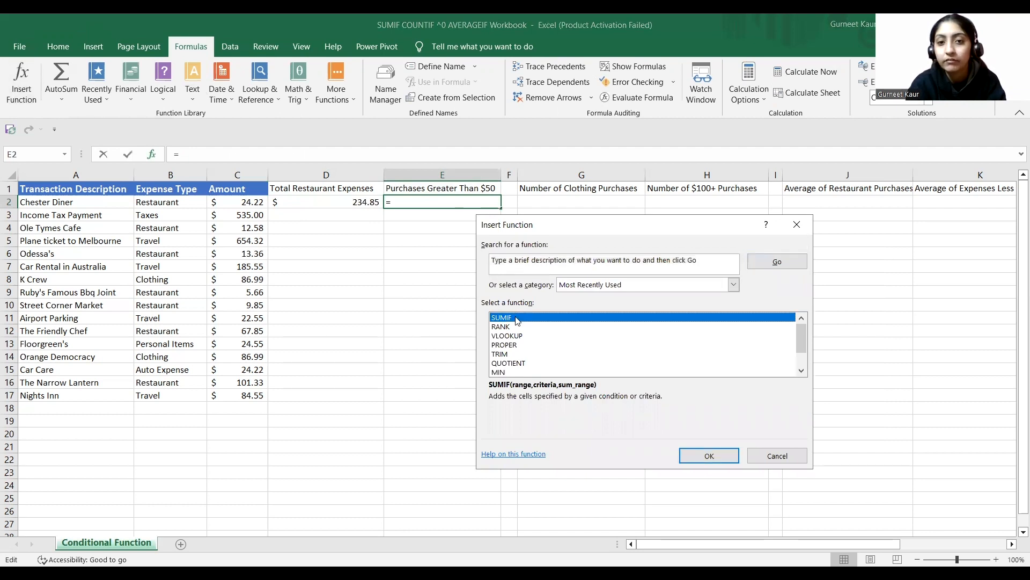
{"action": "double_click", "coordinate": [517, 319]}
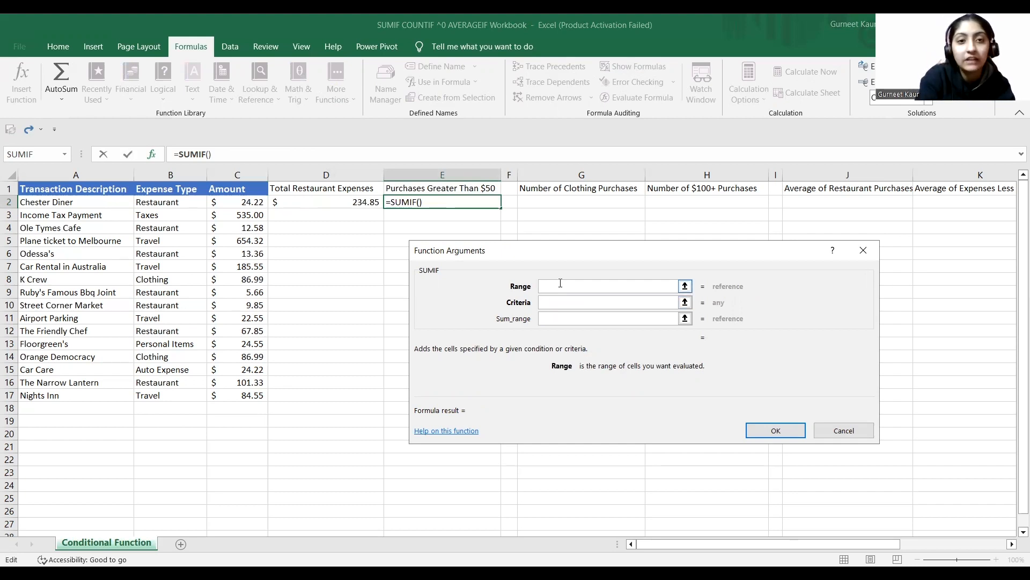
{"action": "type", "text": "C2"}
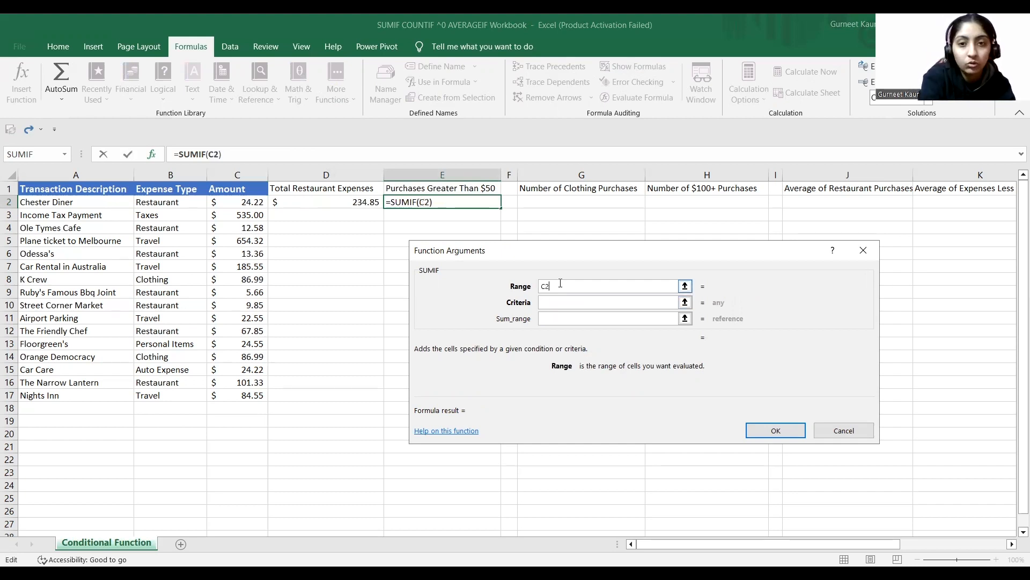
{"action": "type", "text": ":C"}
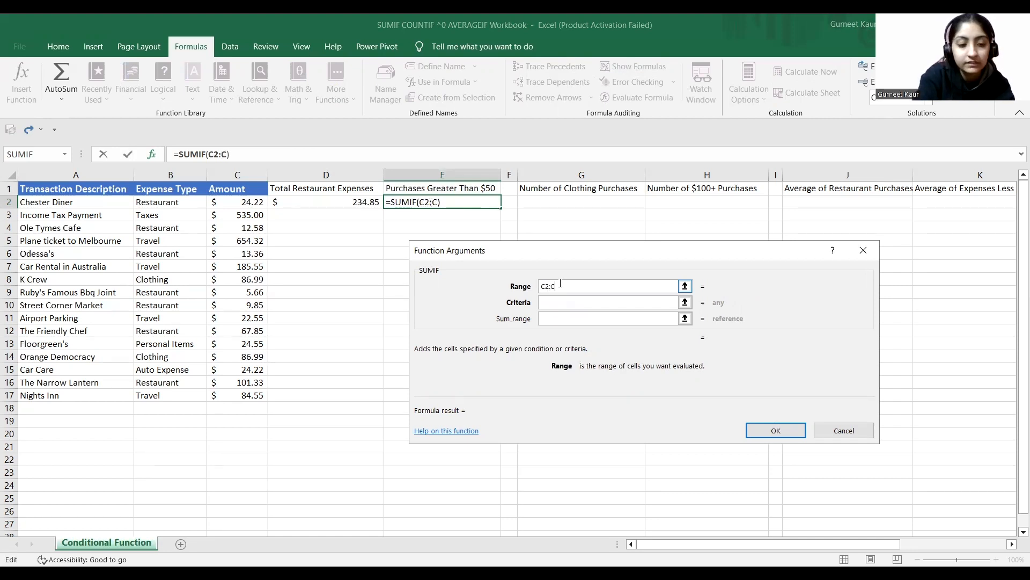
{"action": "type", "text": "17"}
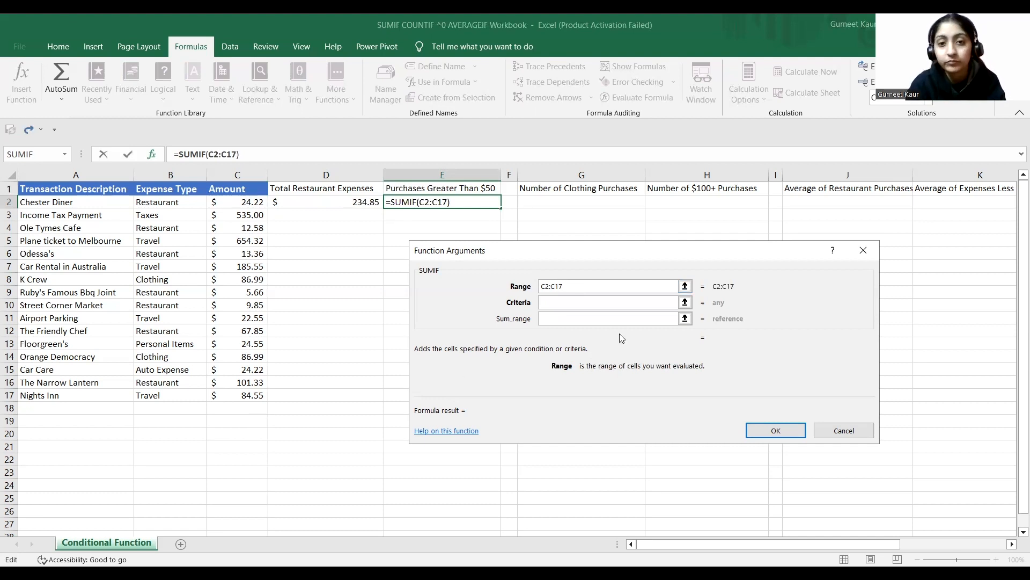
Complete the SUMIF in E2 with the criteria ">50", leaving the sum range empty
{"action": "left_click", "coordinate": [644, 302]}
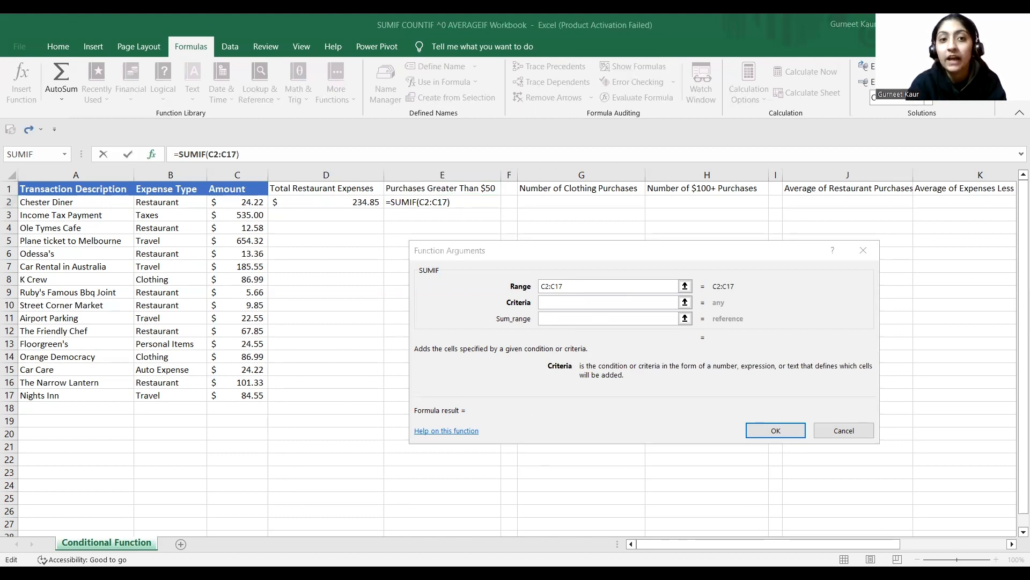
{"action": "left_click", "coordinate": [602, 397]}
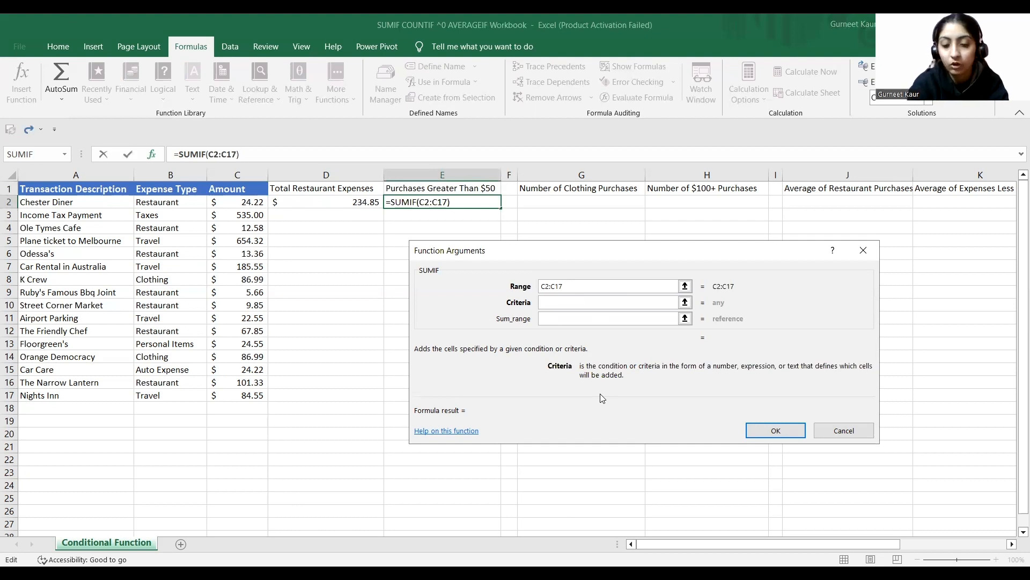
{"action": "type", "text": "\"\""}
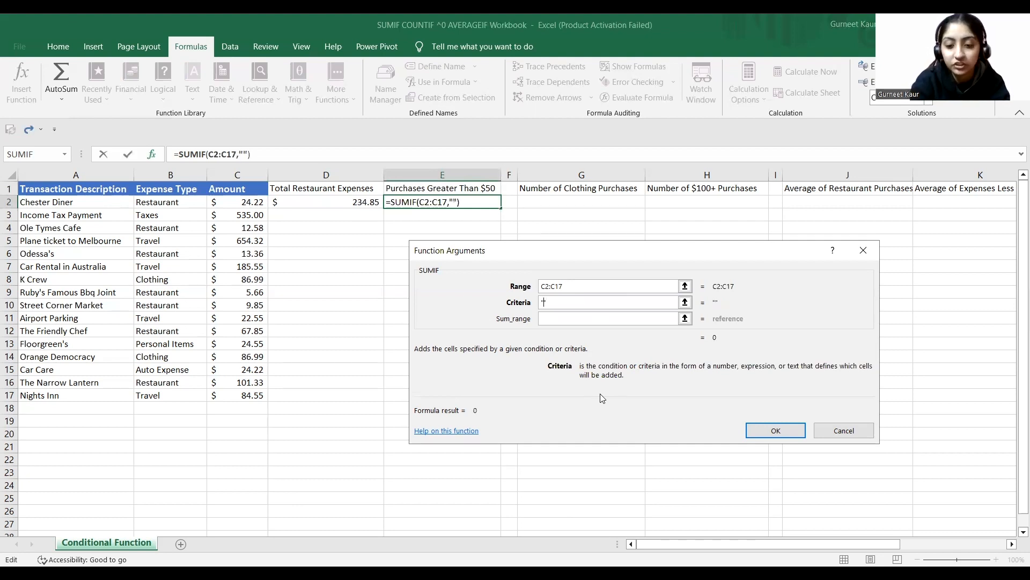
{"action": "type", "text": ">50"}
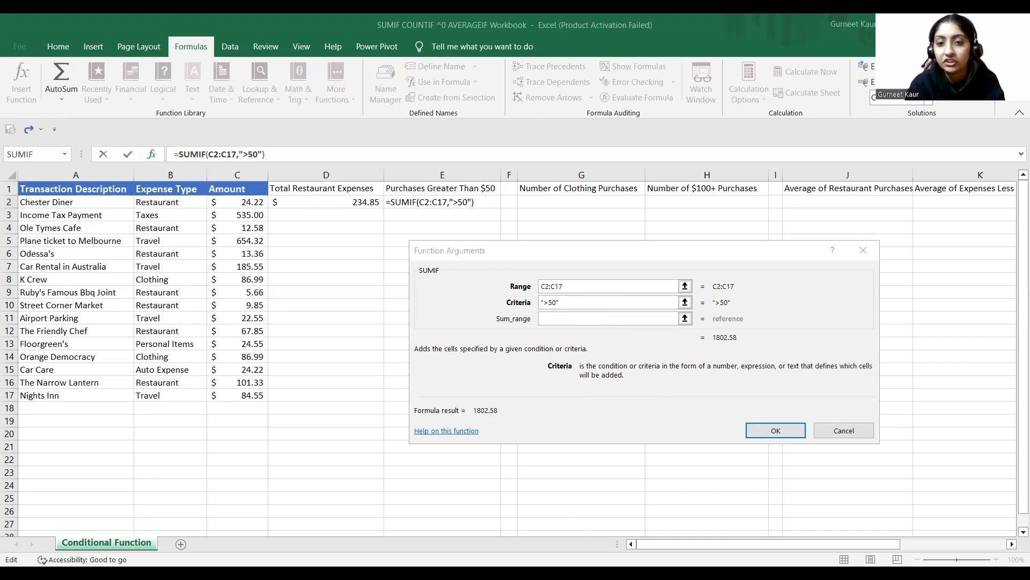
{"action": "left_click", "coordinate": [777, 430]}
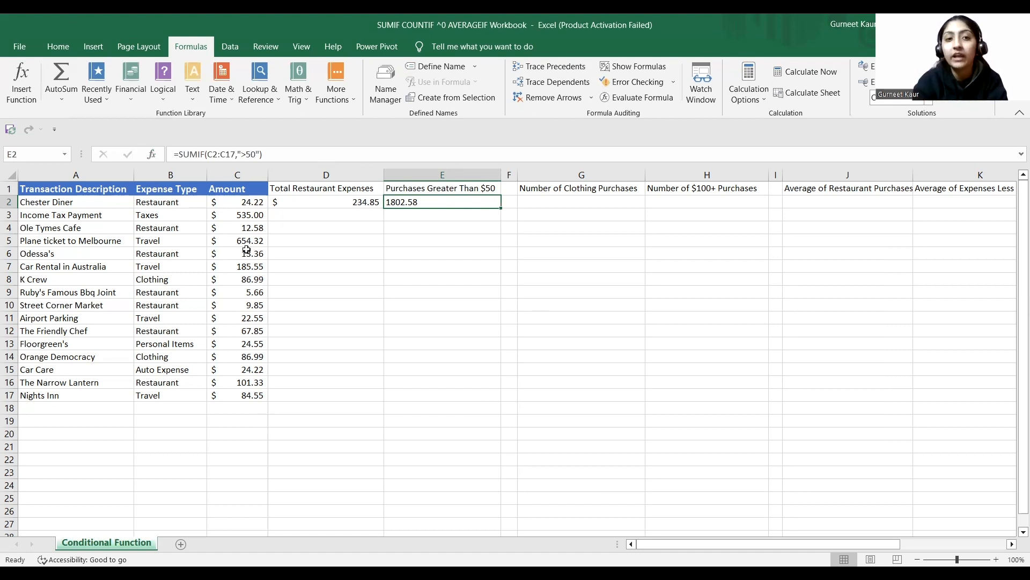
{"action": "left_click", "coordinate": [254, 204]}
{"action": "left_click", "coordinate": [250, 254]}
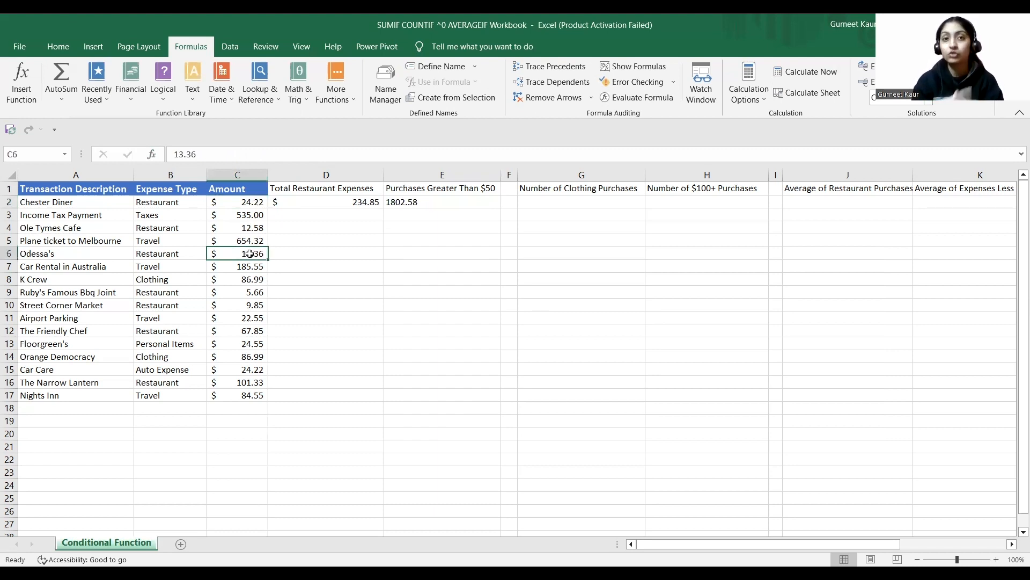
{"action": "left_click", "coordinate": [327, 175]}
{"action": "left_click_drag", "start_coordinate": [386, 177], "coordinate": [392, 178]}
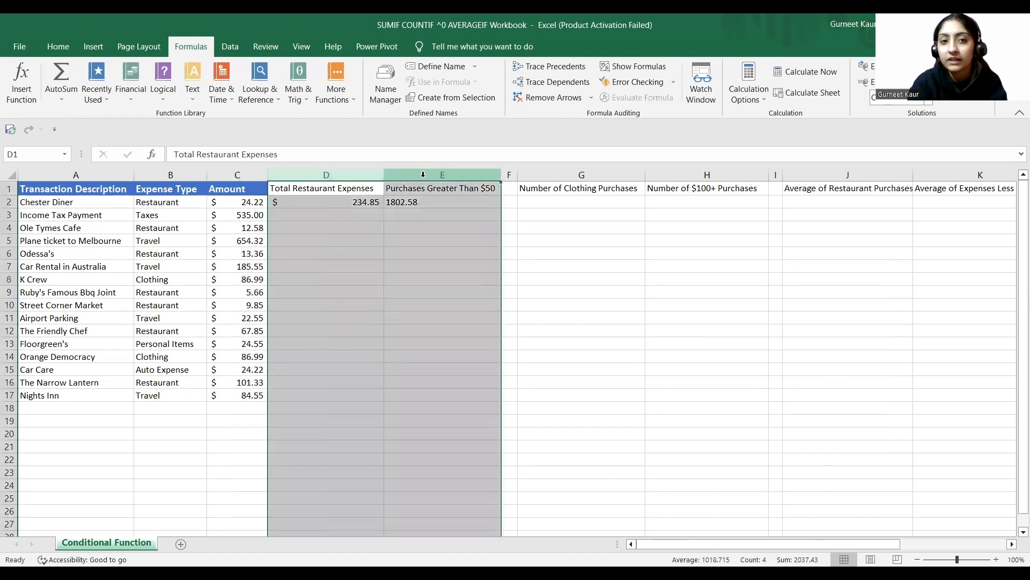
{"action": "left_click", "coordinate": [421, 239]}
{"action": "left_click", "coordinate": [568, 202]}
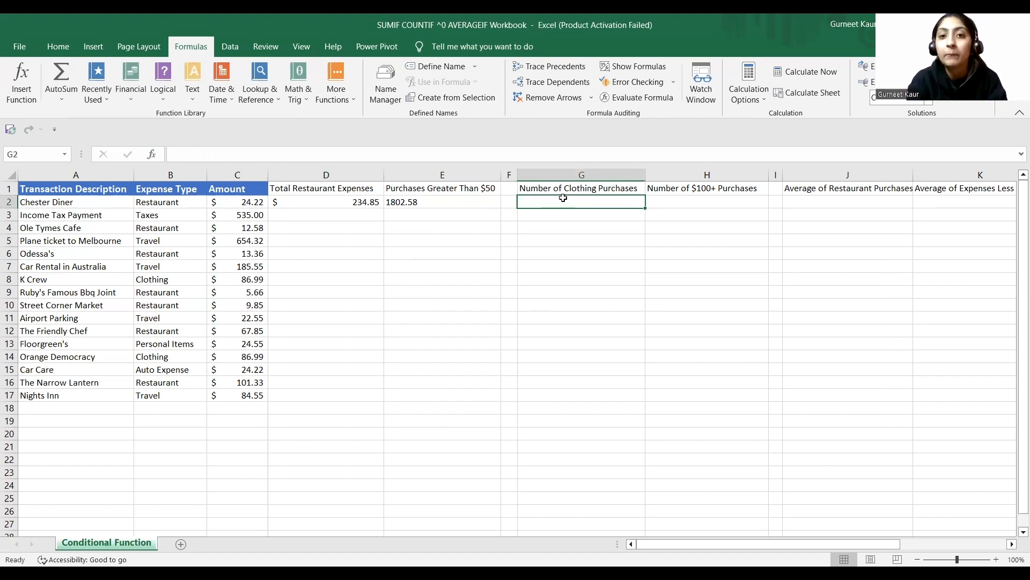
{"action": "left_click", "coordinate": [686, 204]}
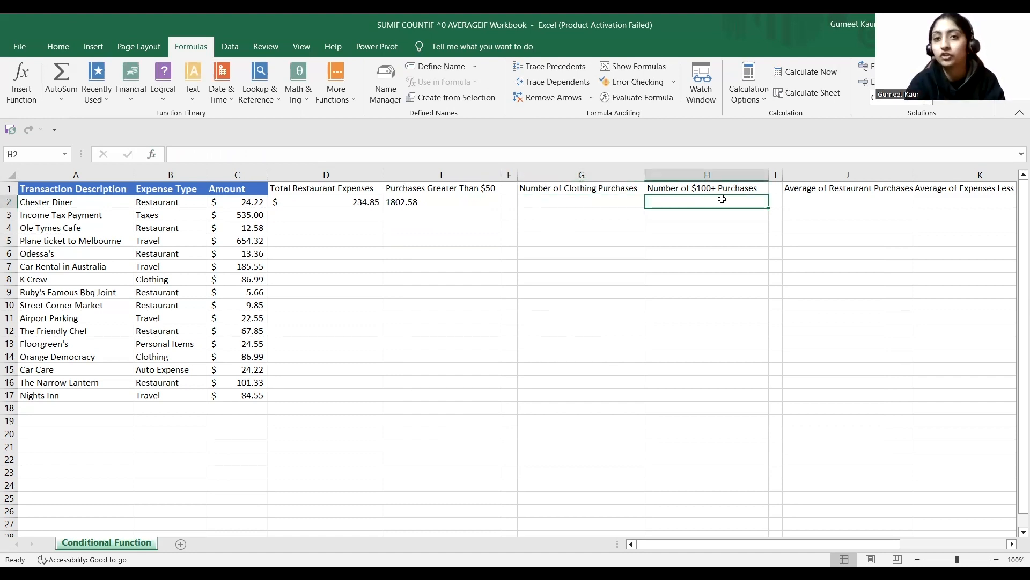
Insert a COUNTIF function in cell G2 under Number of Clothing Purchases
{"action": "left_click", "coordinate": [575, 203]}
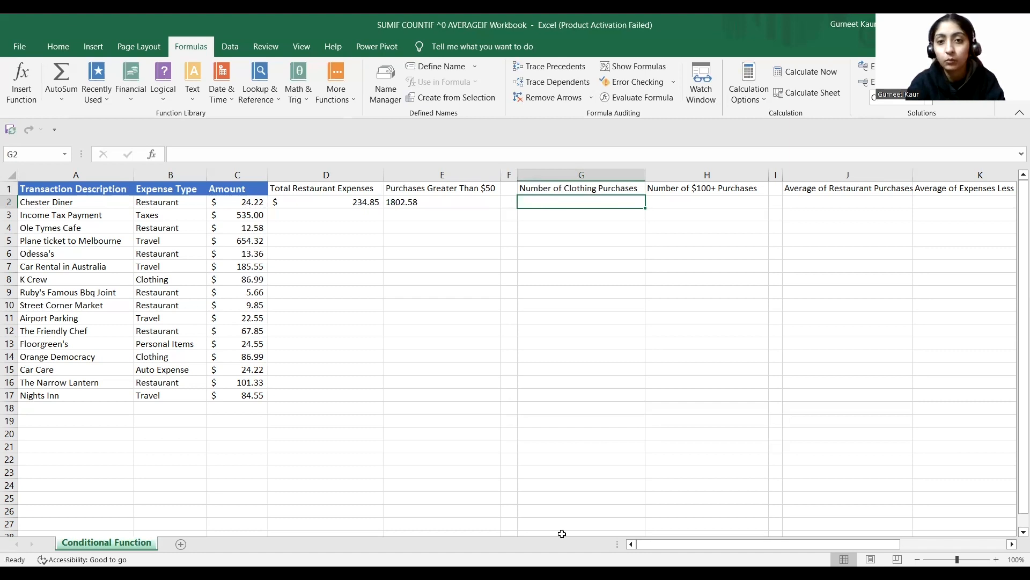
{"action": "left_click", "coordinate": [21, 86]}
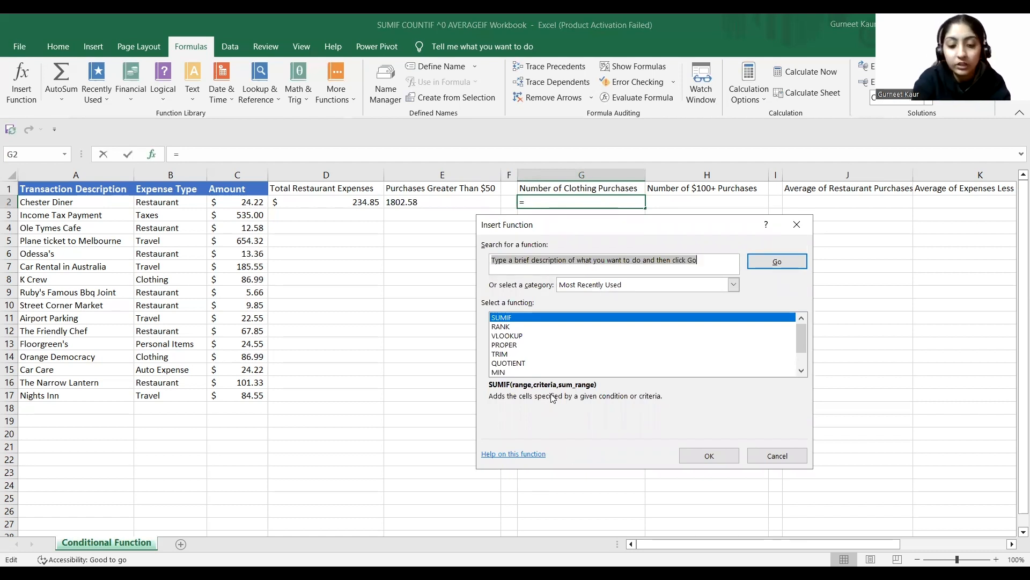
{"action": "type", "text": "COU"}
{"action": "type", "text": "NY"}
{"action": "type", "text": "T"}
{"action": "key", "text": "BackSpace"}
{"action": "type", "text": "I"}
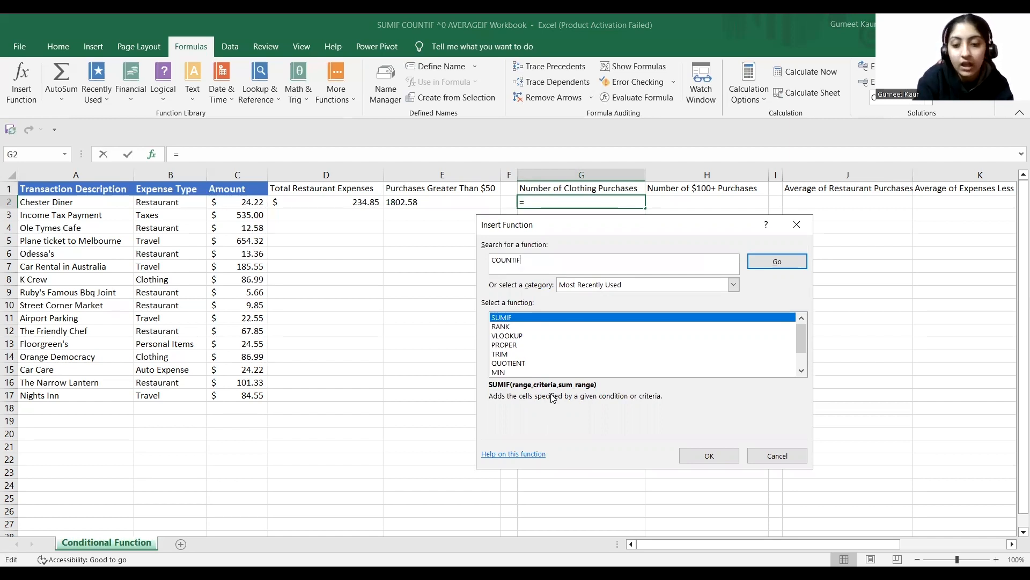
{"action": "type", "text": "F"}
{"action": "key", "text": "Return"}
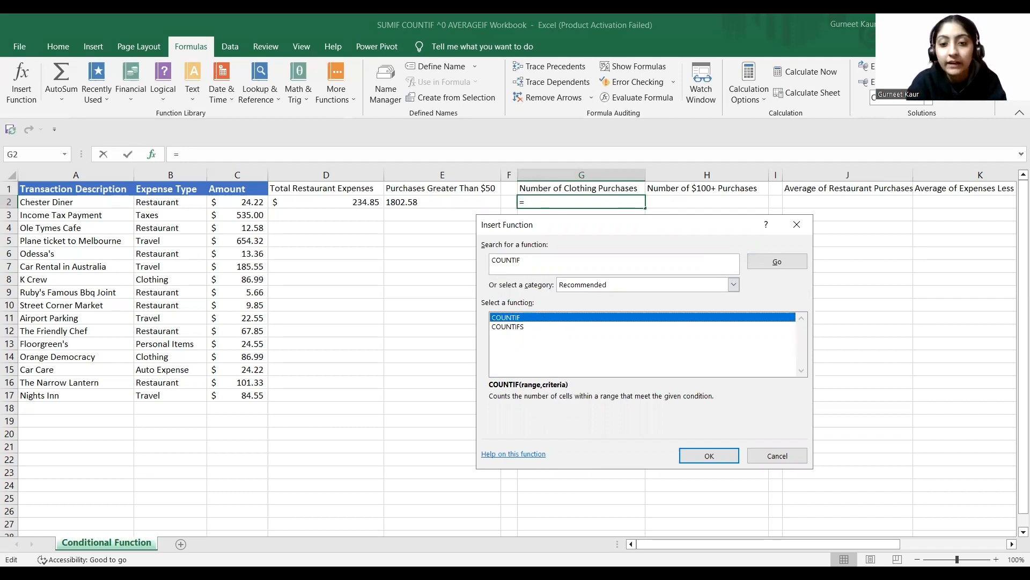
{"action": "key", "text": "Return"}
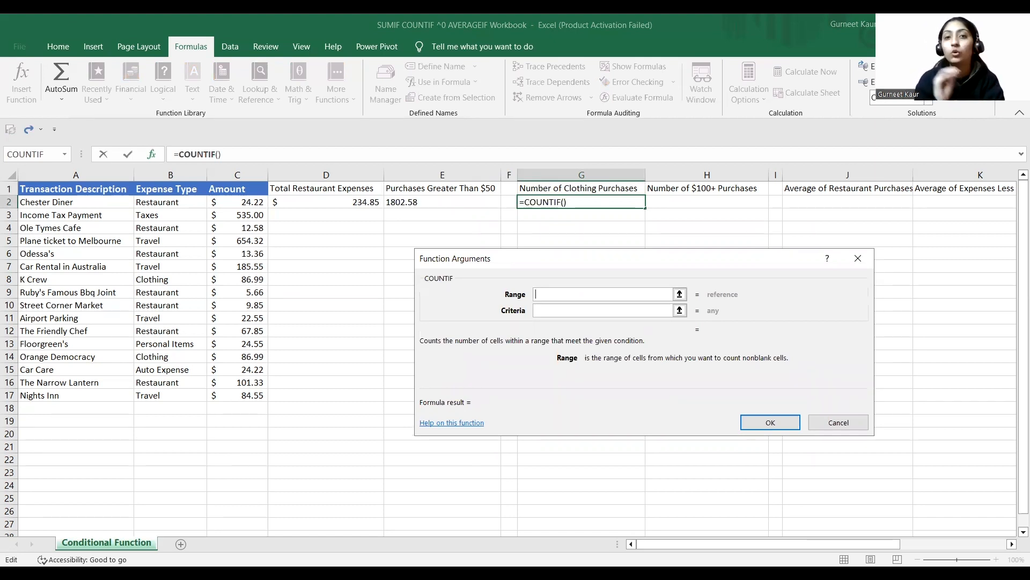
Complete the COUNTIF in G2 with the range B2:B17 and the criteria "Clothing", and check it against the Clothing rows
{"action": "type", "text": "B"}
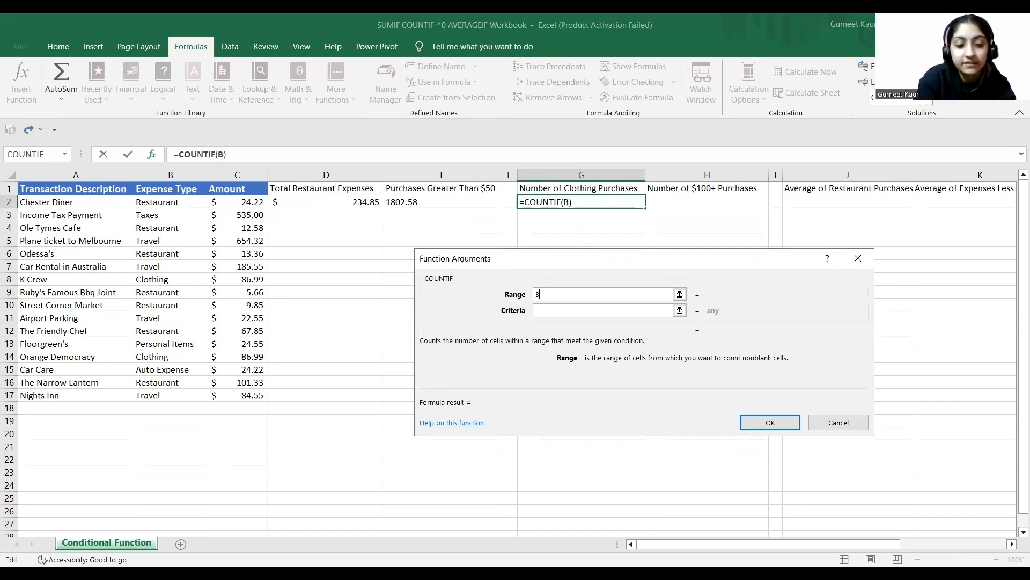
{"action": "type", "text": "2:B17"}
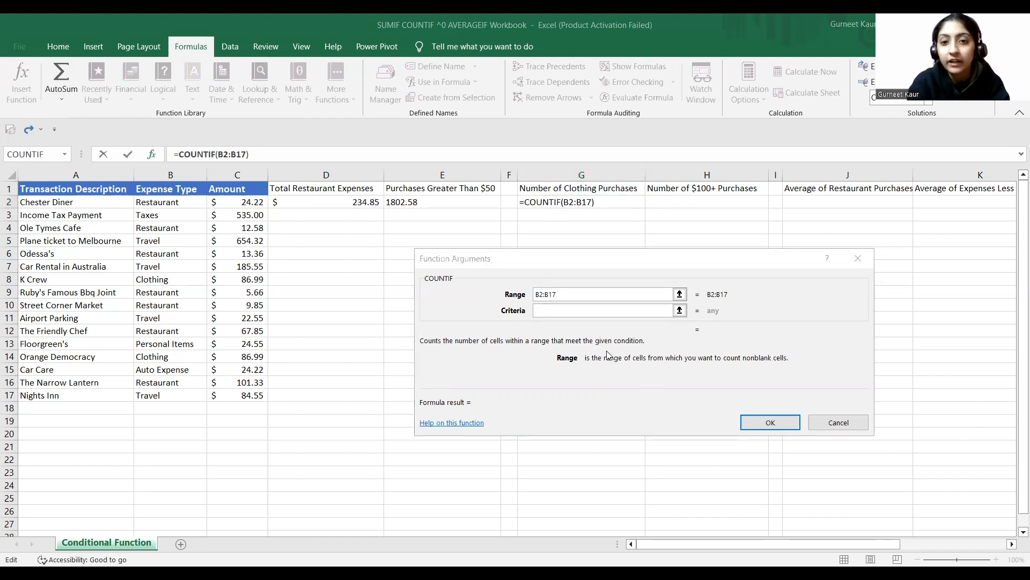
{"action": "left_click", "coordinate": [561, 311]}
{"action": "type", "text": "\"\""}
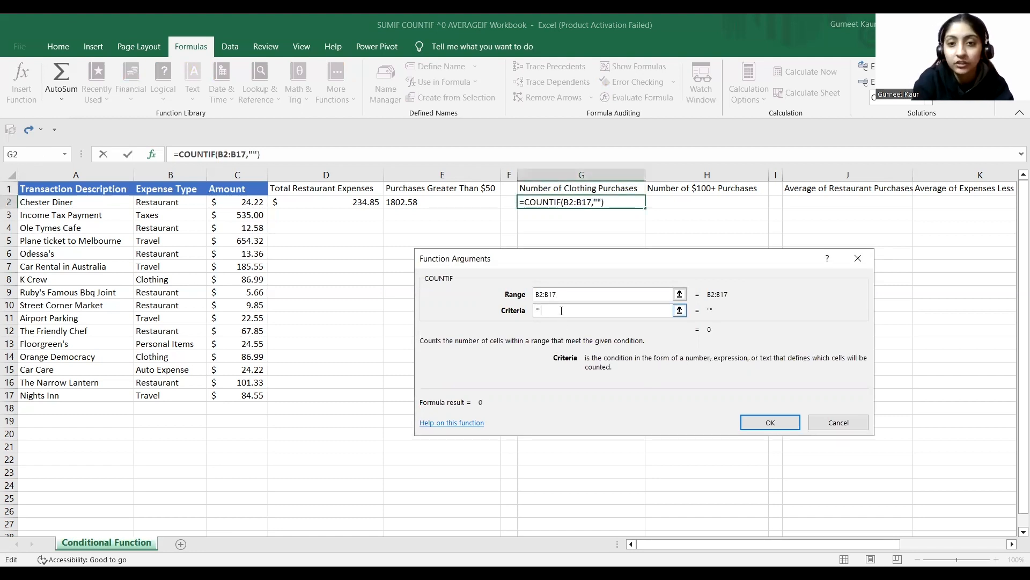
{"action": "type", "text": "Clothi"}
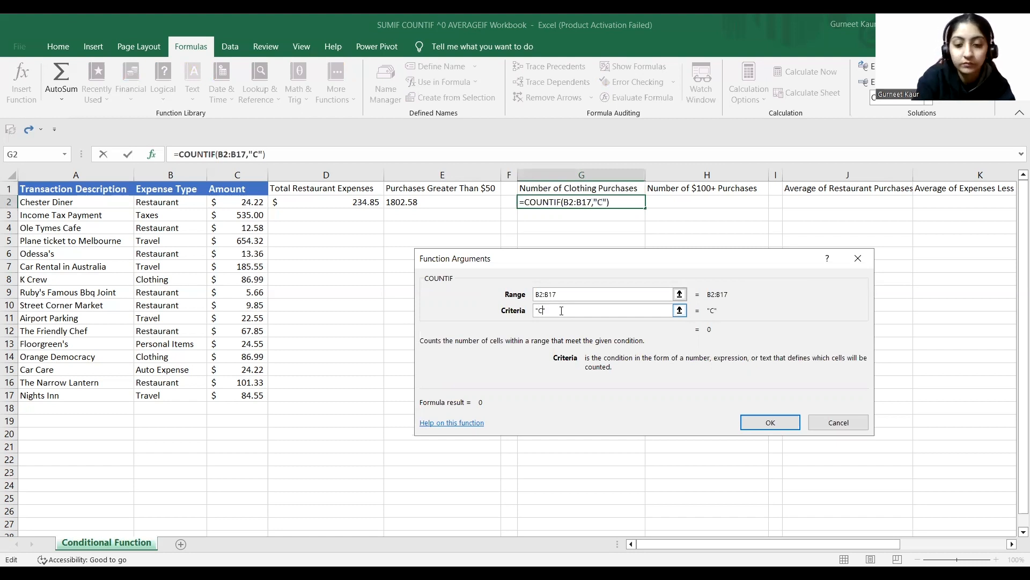
{"action": "type", "text": "ng"}
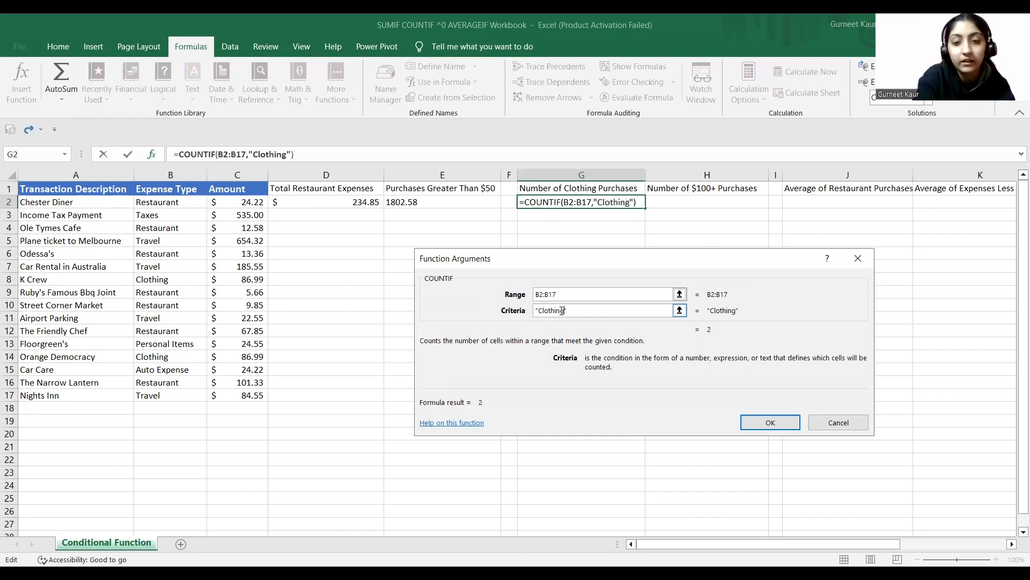
{"action": "left_click", "coordinate": [777, 422]}
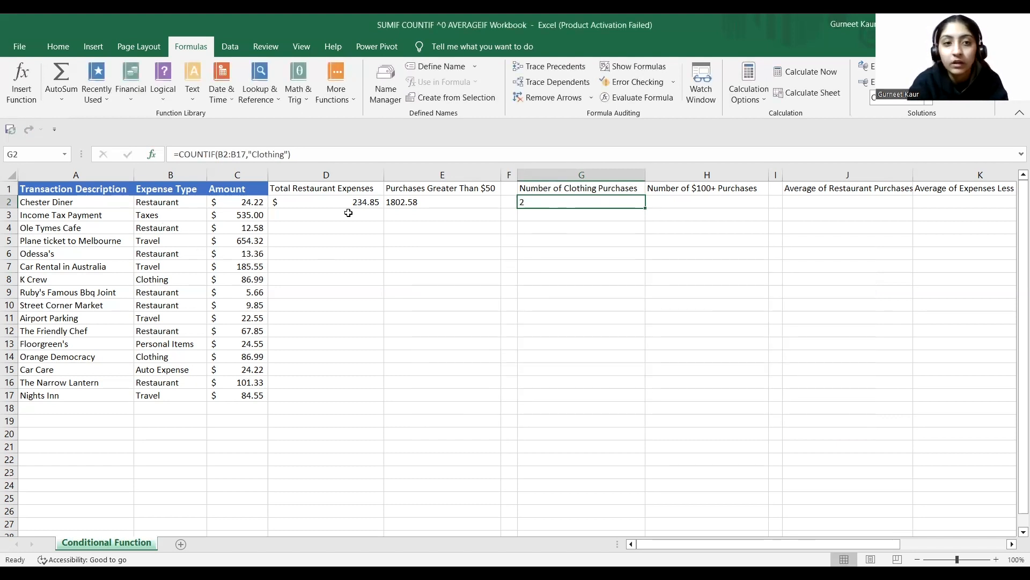
{"action": "left_click", "coordinate": [164, 280]}
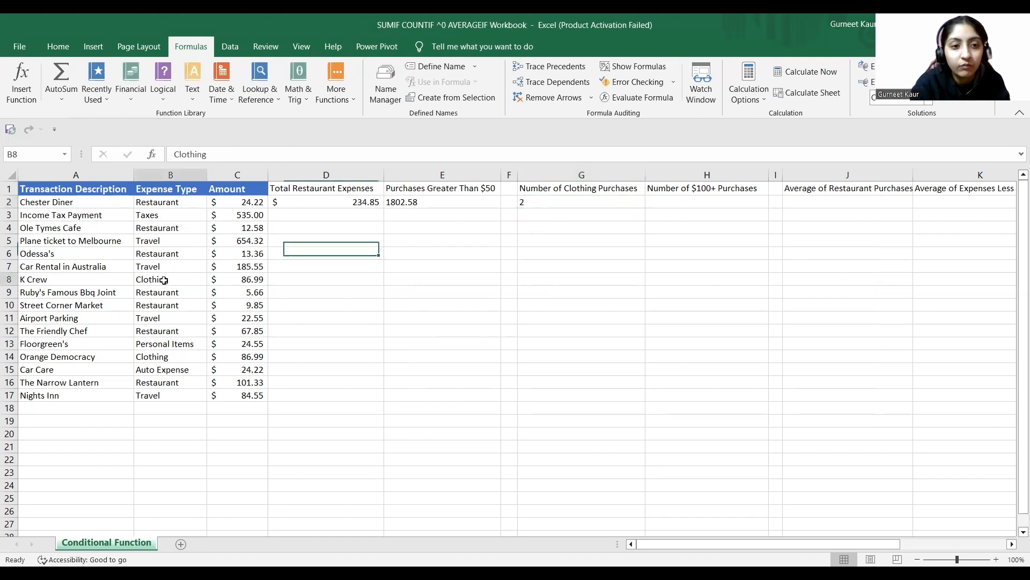
{"action": "left_click", "coordinate": [168, 367]}
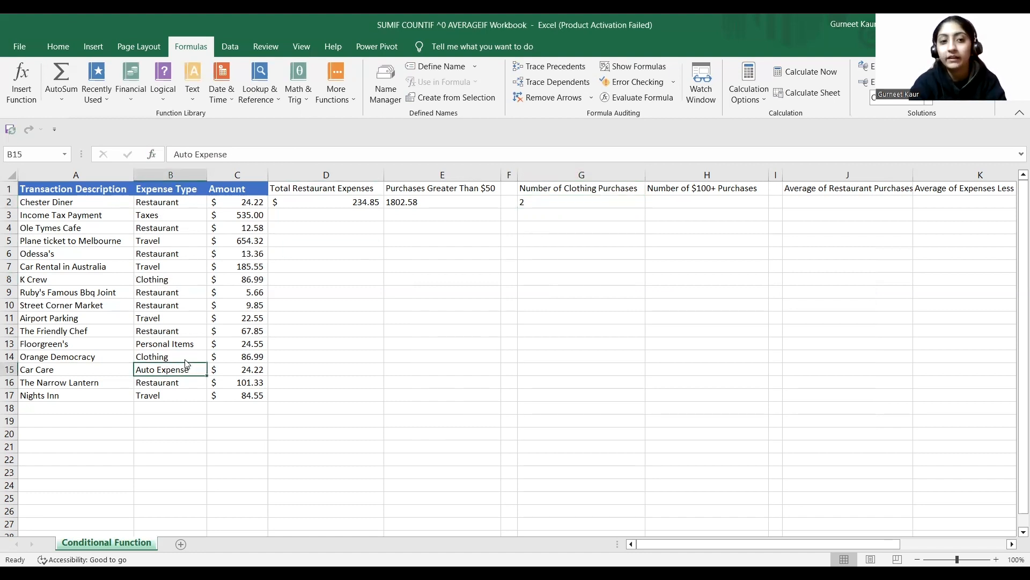
{"action": "left_click", "coordinate": [185, 358]}
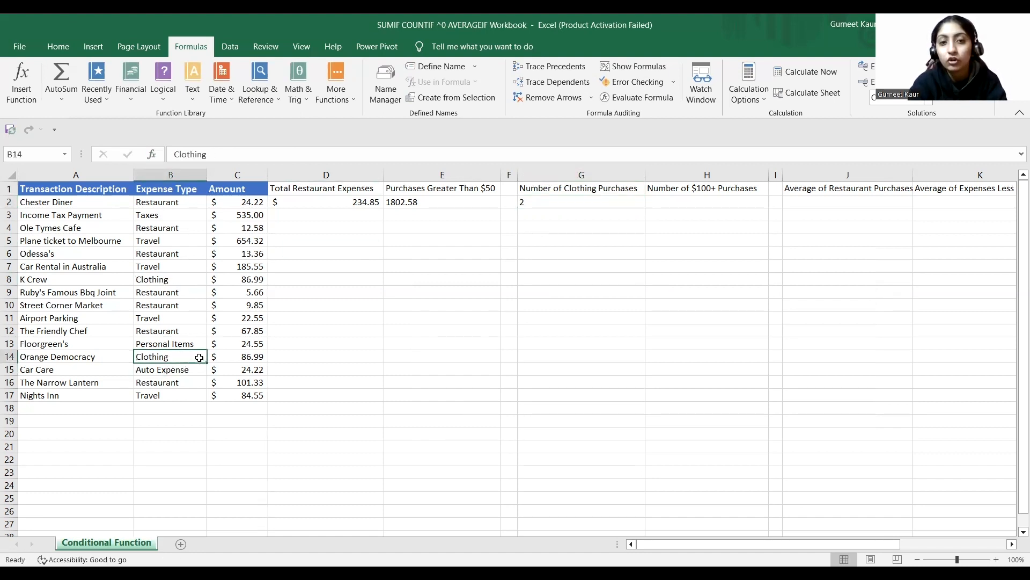
Insert a COUNTIF function in cell H2 under Number of $100+ Purchases with C2:C17 as its range
{"action": "left_click", "coordinate": [676, 205]}
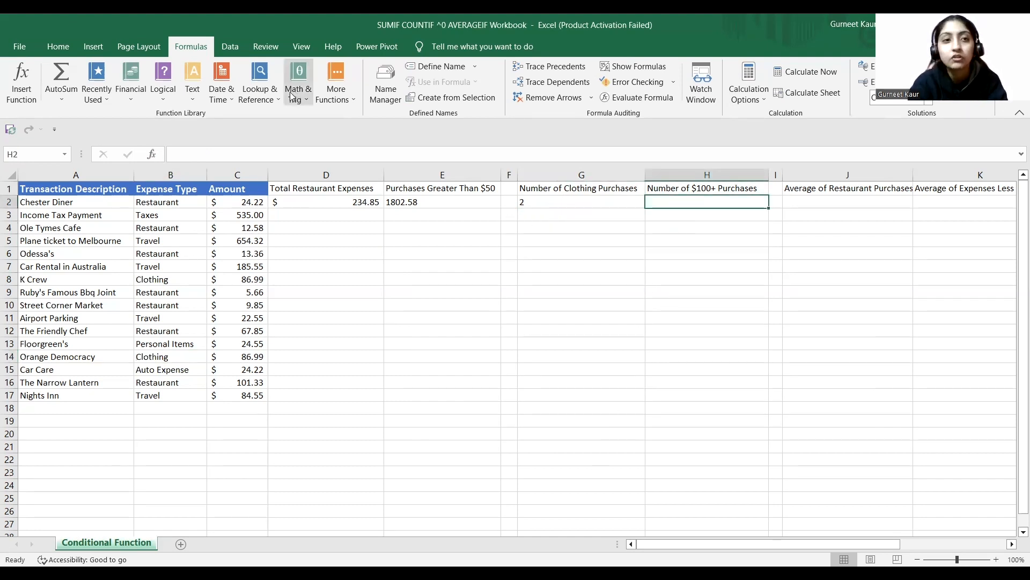
{"action": "left_click", "coordinate": [12, 78]}
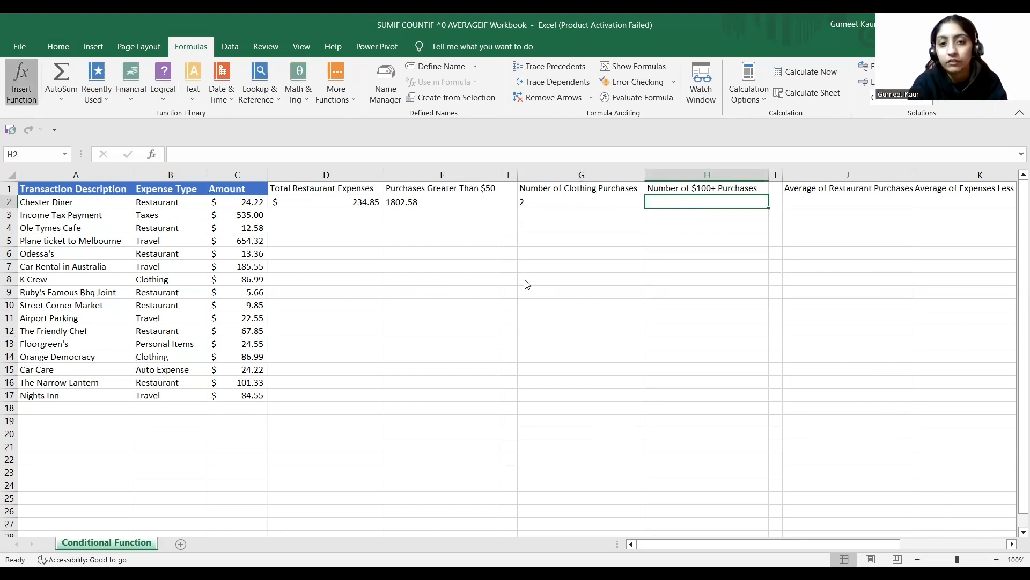
{"action": "left_click", "coordinate": [514, 320]}
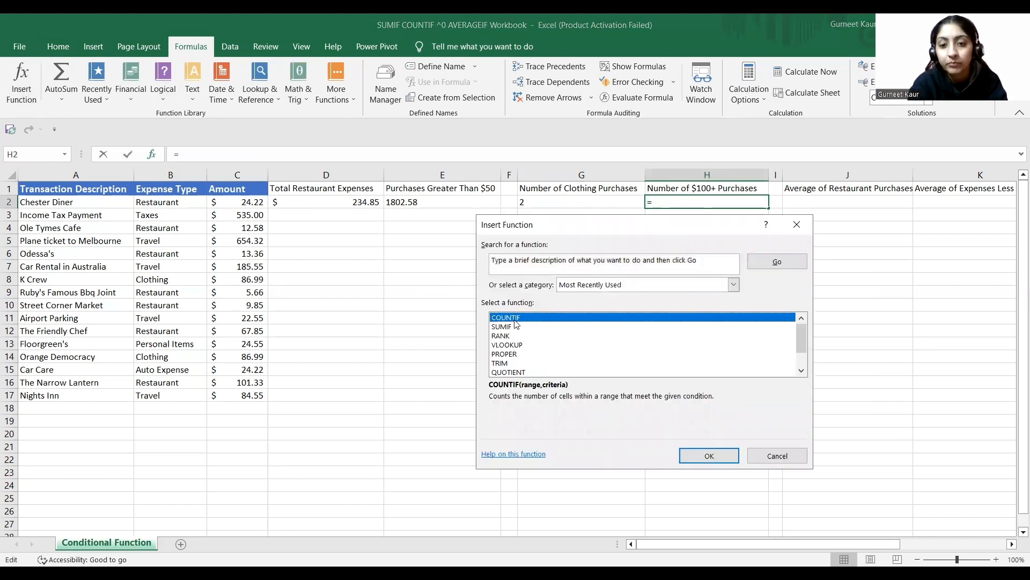
{"action": "key", "text": "Return"}
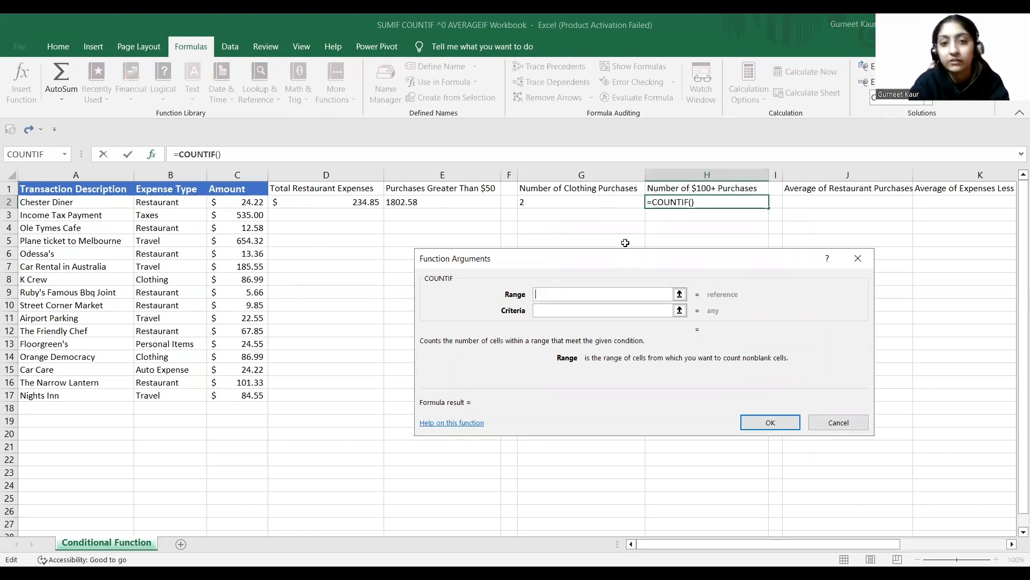
{"action": "type", "text": "C2:C17"}
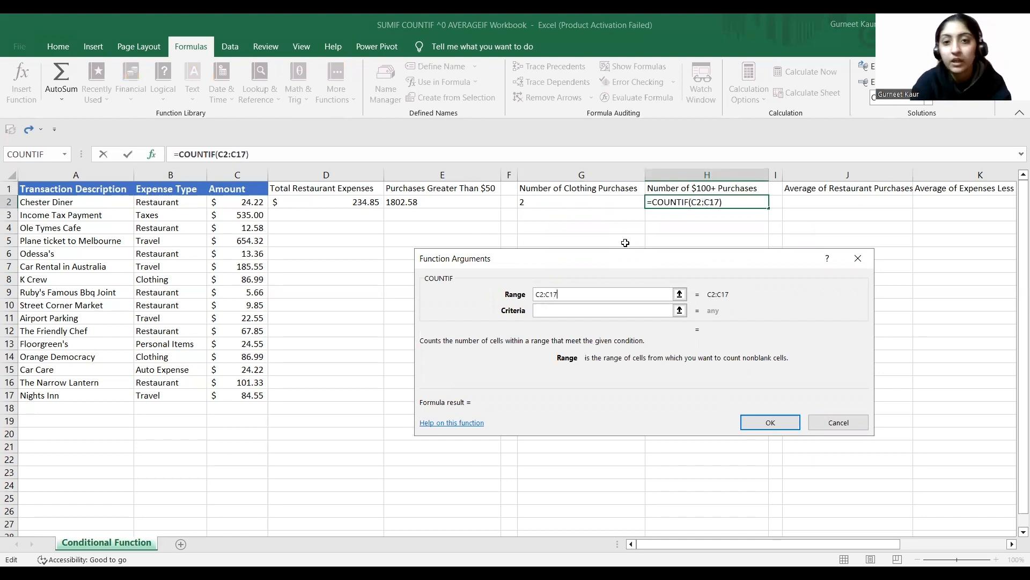
Complete the COUNTIF in H2 with the criteria ">100" and check it against the amounts above $100 in column C
{"action": "left_click", "coordinate": [548, 310]}
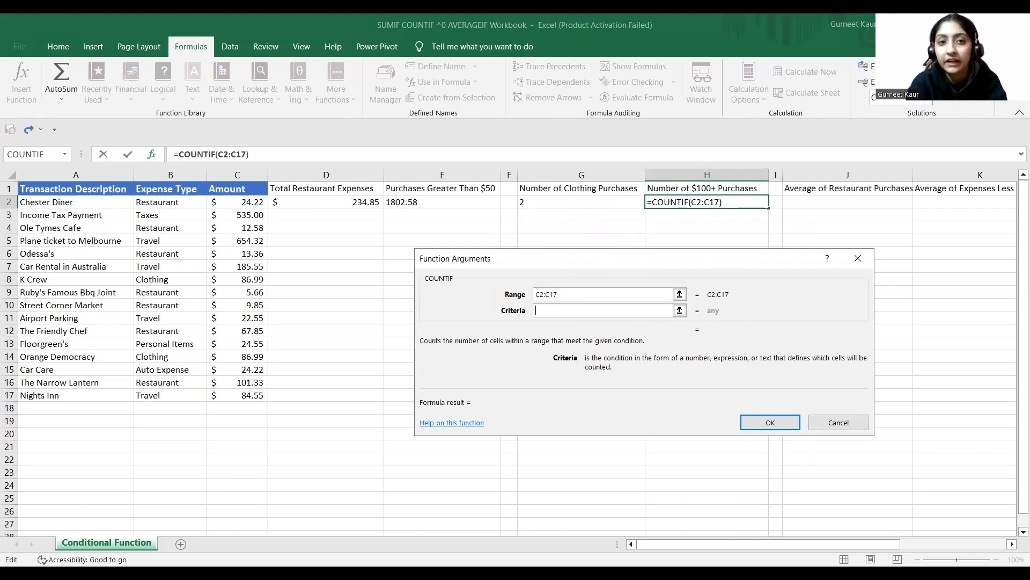
{"action": "left_click", "coordinate": [560, 328]}
{"action": "type", "text": "\"\""}
{"action": "type", "text": ">100"}
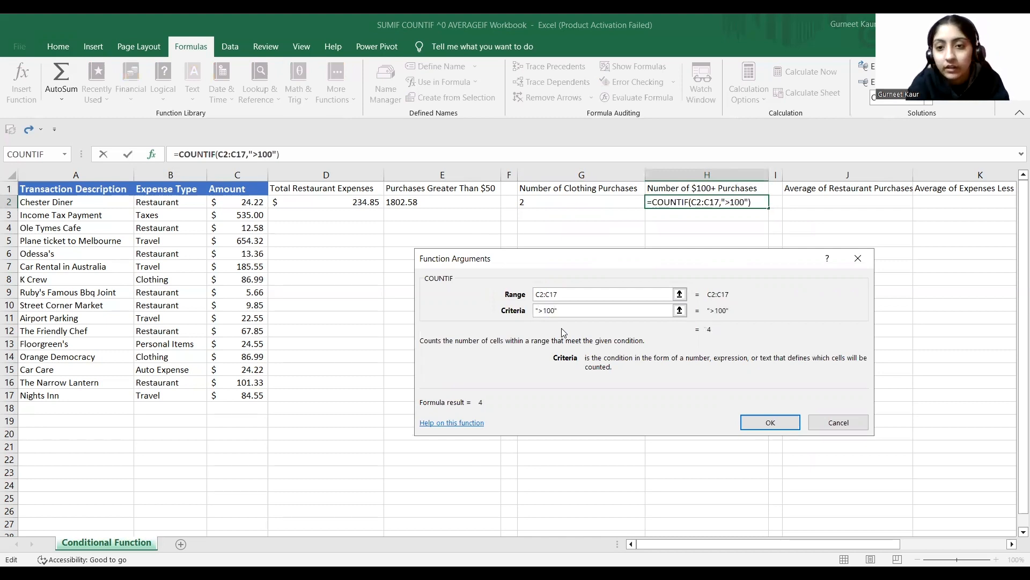
{"action": "left_click", "coordinate": [758, 421]}
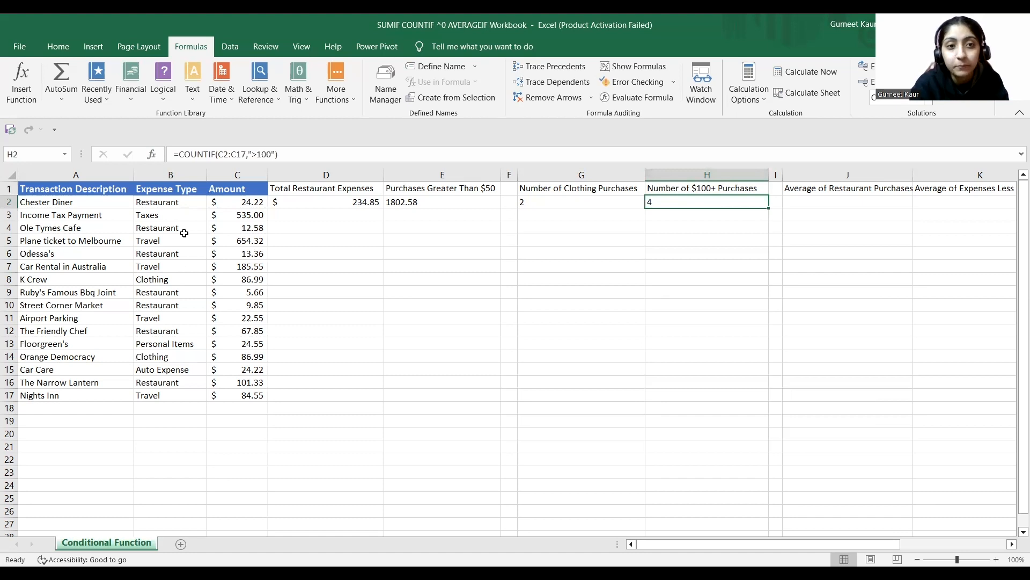
{"action": "left_click", "coordinate": [243, 216]}
{"action": "left_click", "coordinate": [249, 240]}
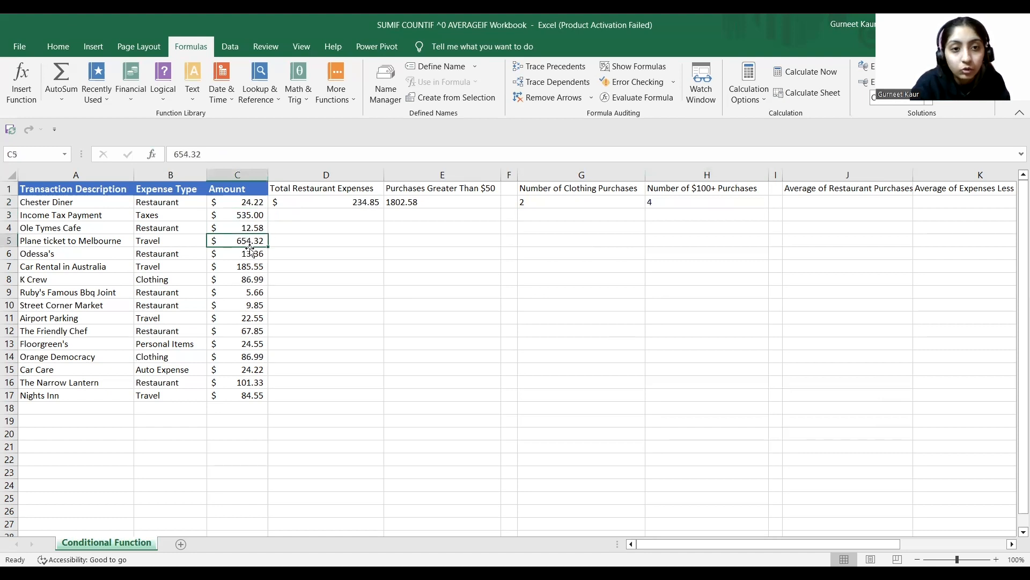
{"action": "left_click", "coordinate": [251, 268]}
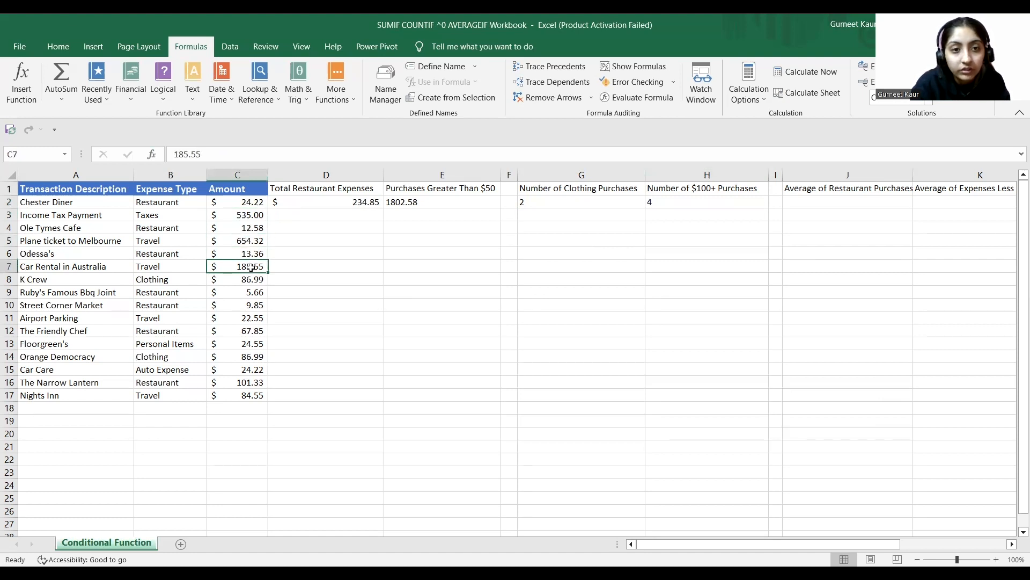
{"action": "left_click", "coordinate": [251, 382]}
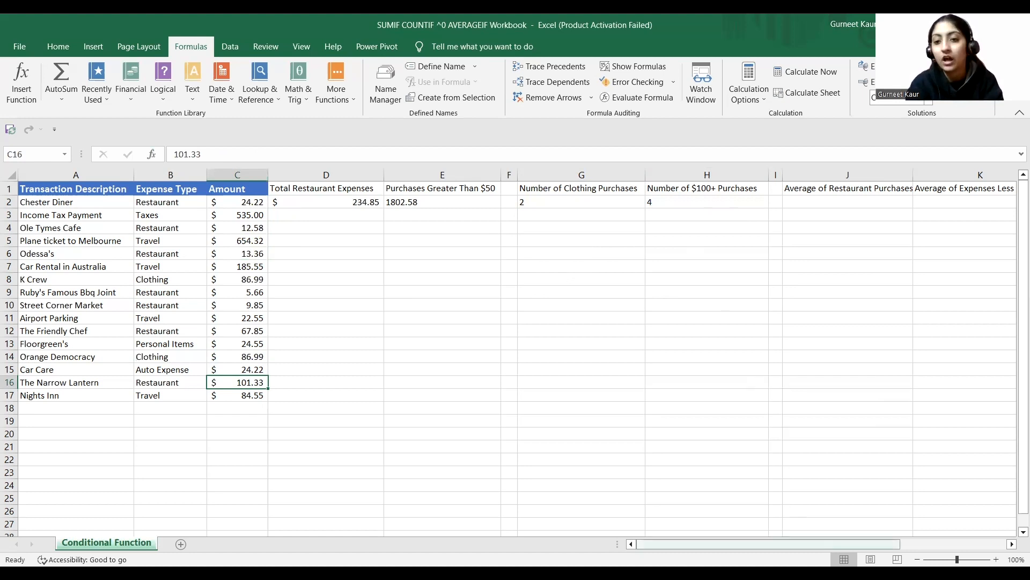
Insert an AVERAGEIF function in cell J2 under Average of Restaurant Purchases
{"action": "left_click_drag", "start_coordinate": [774, 544], "coordinate": [723, 499]}
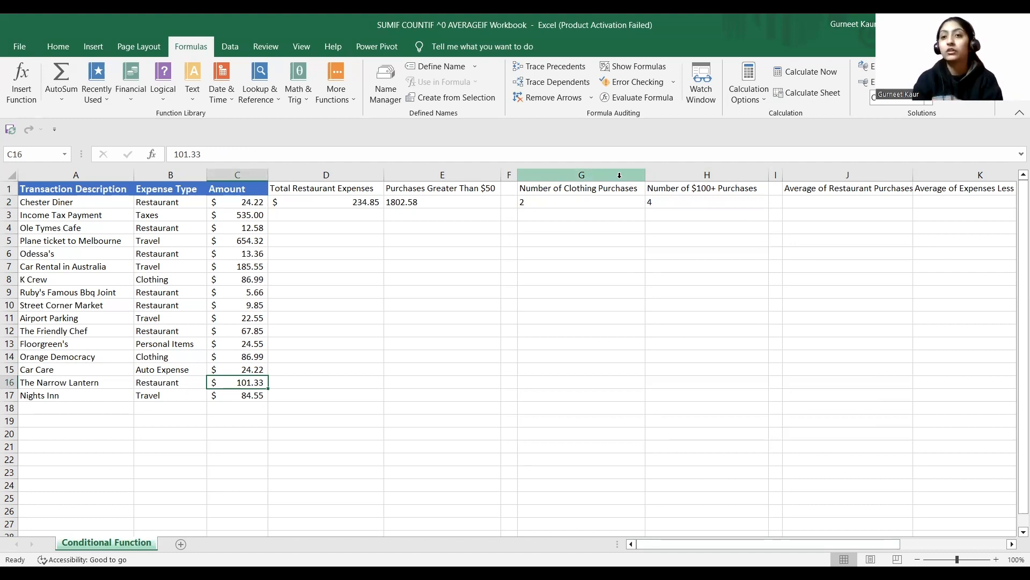
{"action": "left_click_drag", "start_coordinate": [720, 545], "coordinate": [775, 543]}
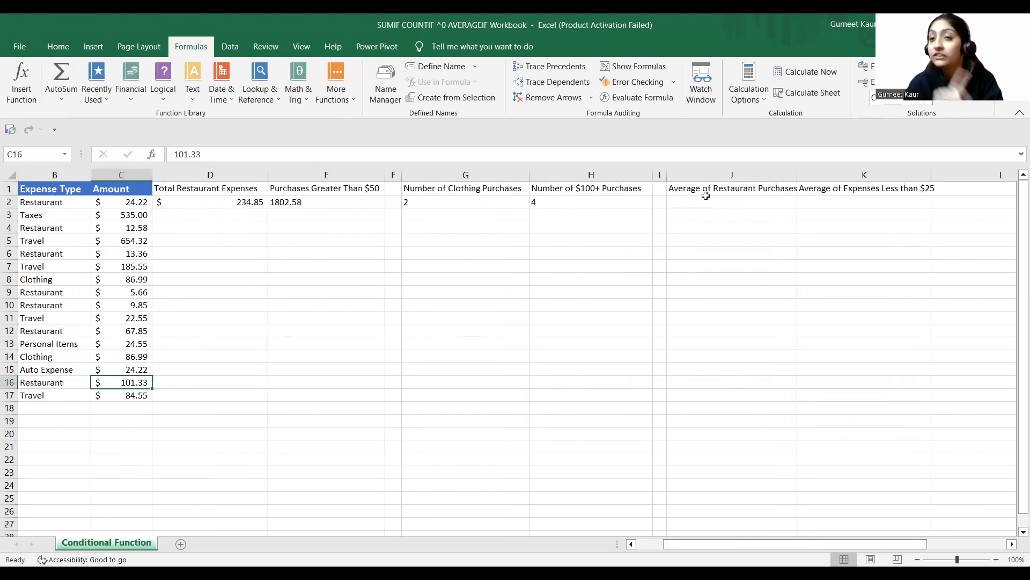
{"action": "left_click", "coordinate": [725, 202]}
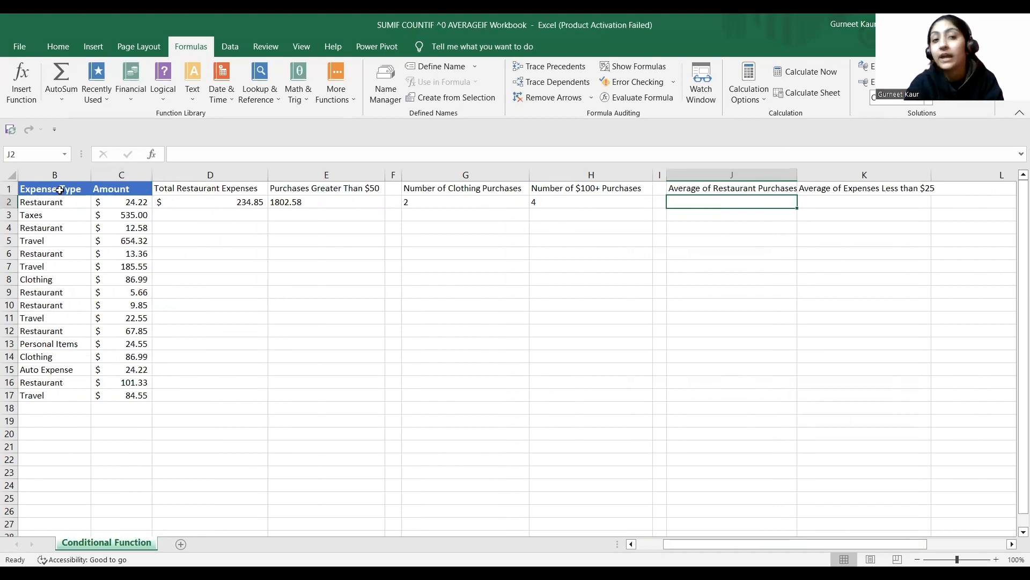
{"action": "left_click", "coordinate": [22, 82]}
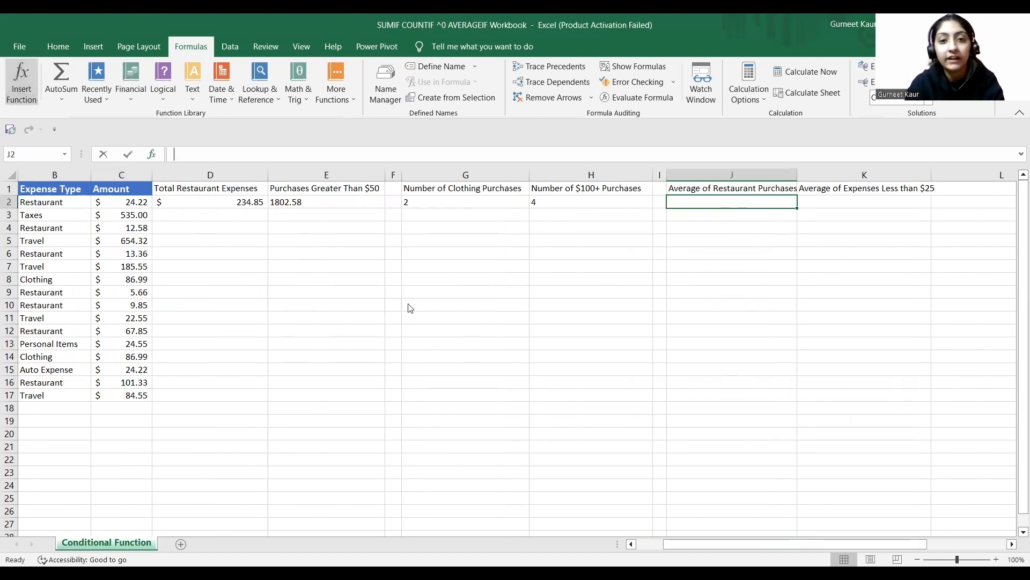
{"action": "type", "text": "AVERAGEIF"}
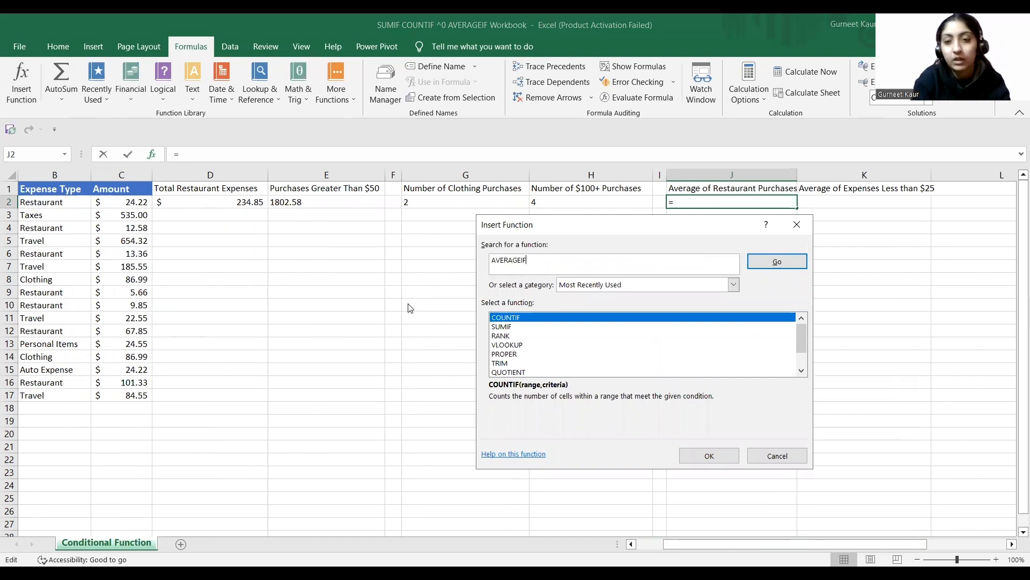
{"action": "key", "text": "Return"}
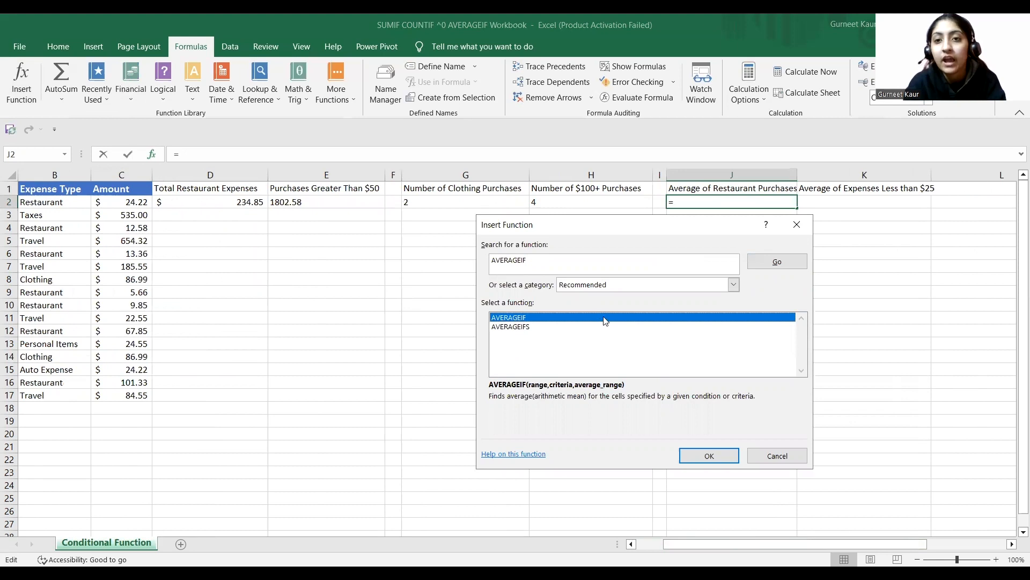
{"action": "key", "text": "Return"}
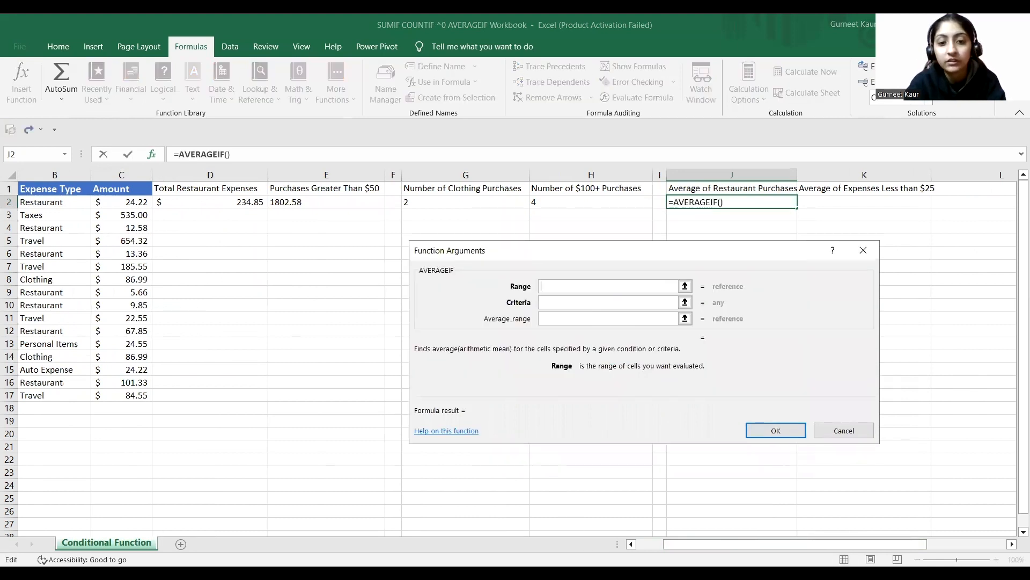
Set the range of the AVERAGEIF in J2 to the expense types in B2:B17
{"action": "left_click", "coordinate": [54, 202]}
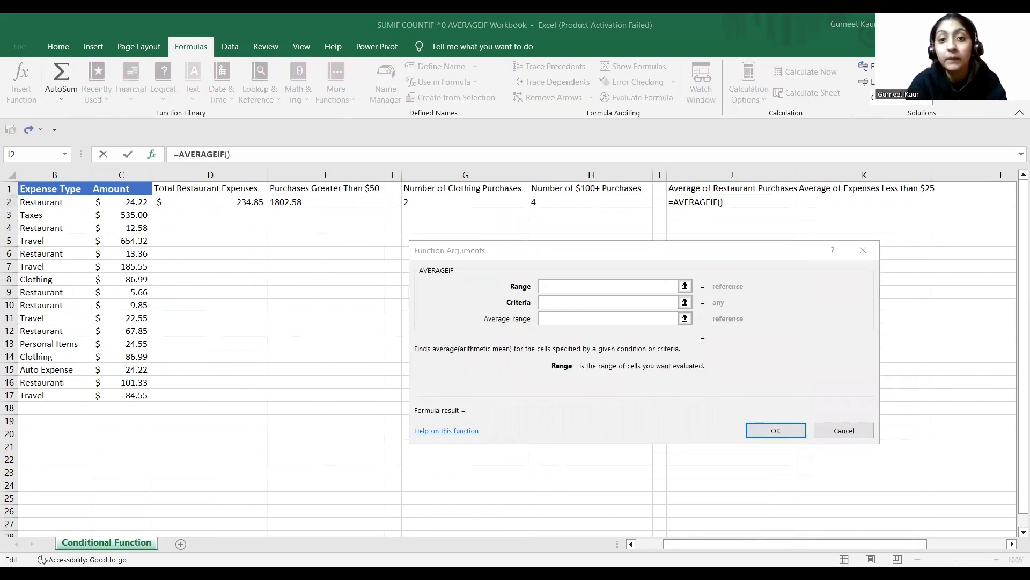
{"action": "left_click", "coordinate": [608, 286]}
{"action": "type", "text": "B2"}
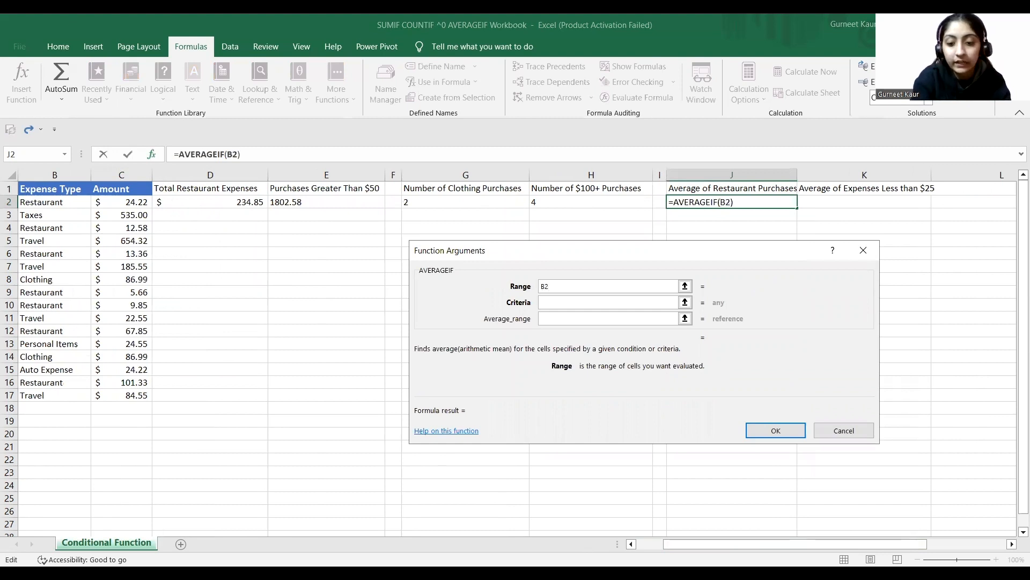
{"action": "type", "text": ":B17"}
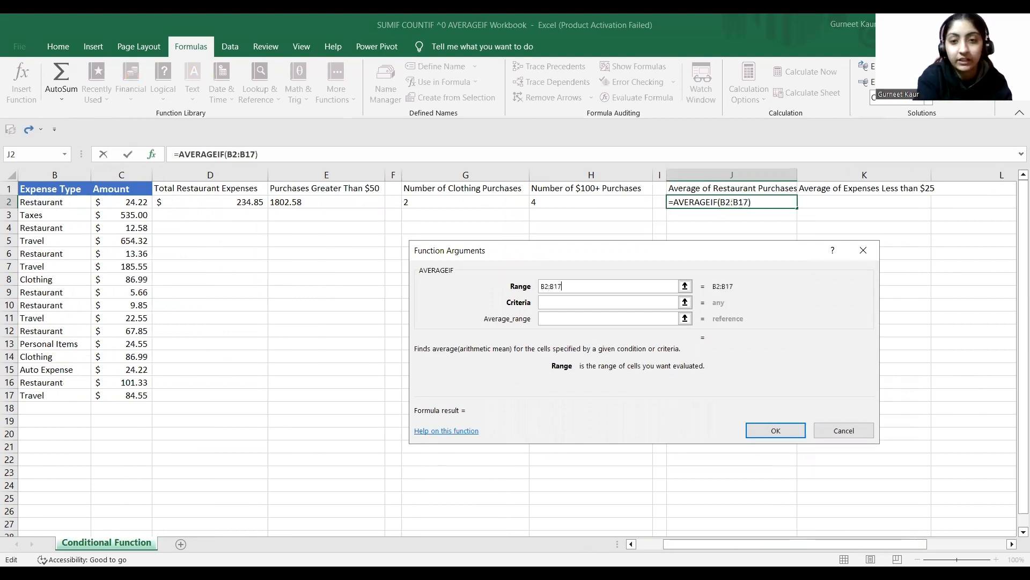
Set the criteria of the AVERAGEIF in J2 to "Restaurant"
{"action": "left_click", "coordinate": [572, 301]}
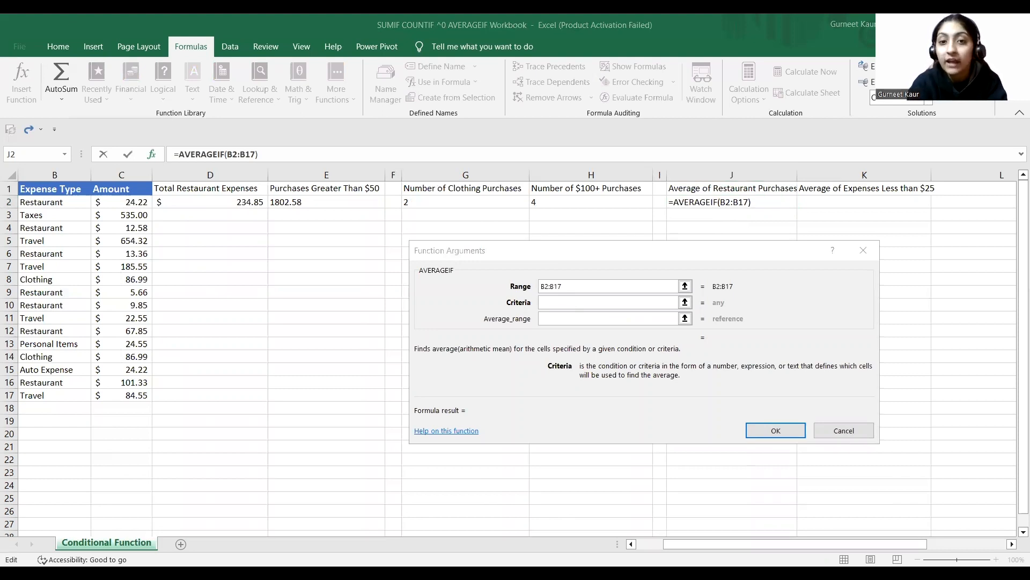
{"action": "type", "text": "\"\""}
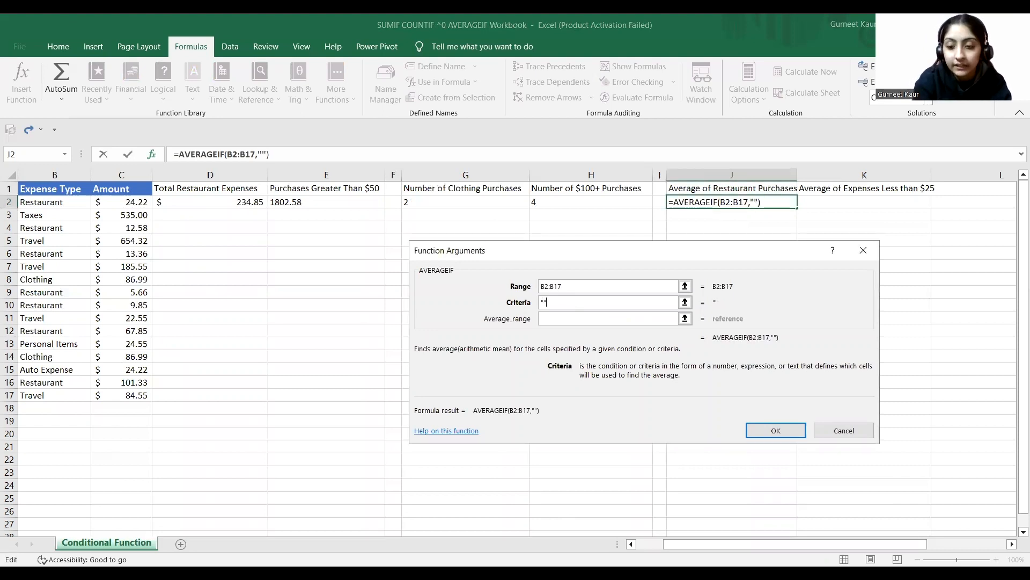
{"action": "type", "text": "Restauran"}
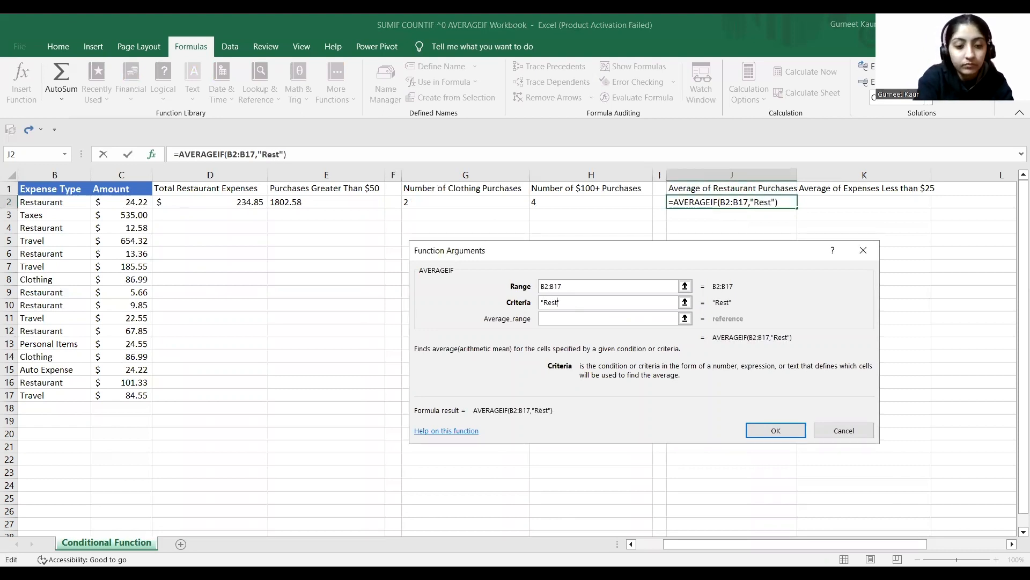
{"action": "type", "text": "t"}
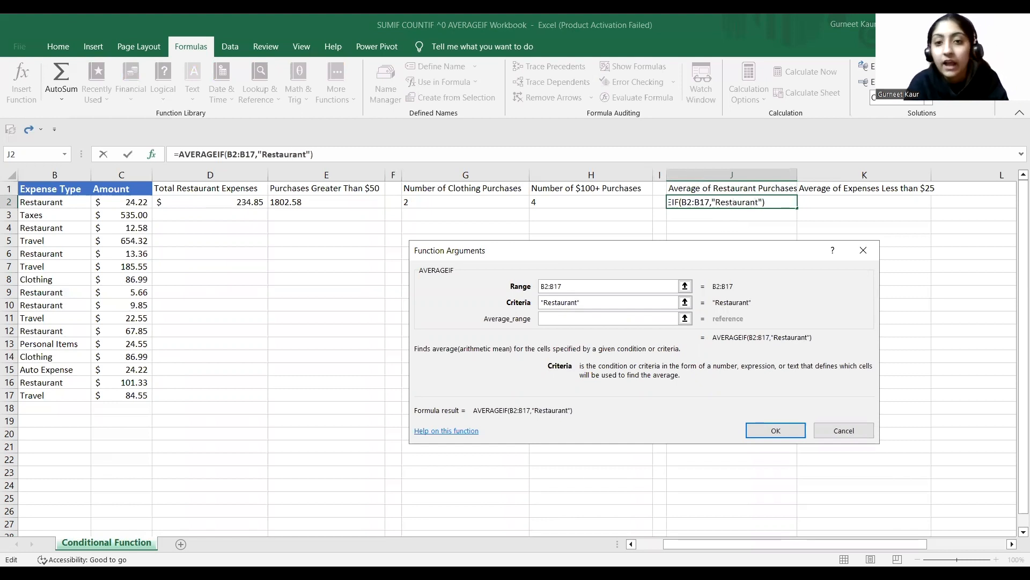
Set the average range of the AVERAGEIF in J2 to the amounts in C2:C17 and complete the function
{"action": "left_click", "coordinate": [556, 319]}
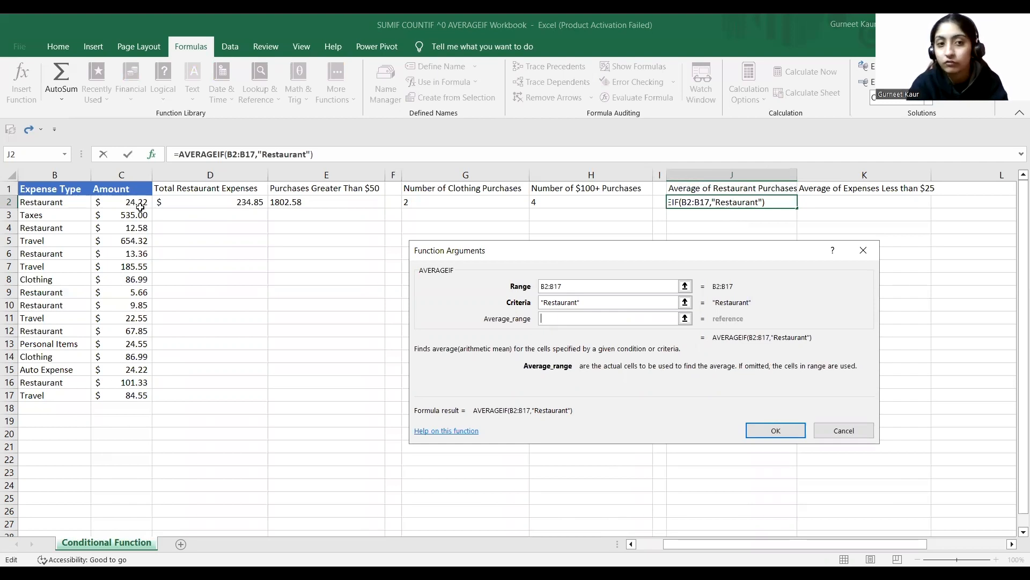
{"action": "type", "text": "C2"}
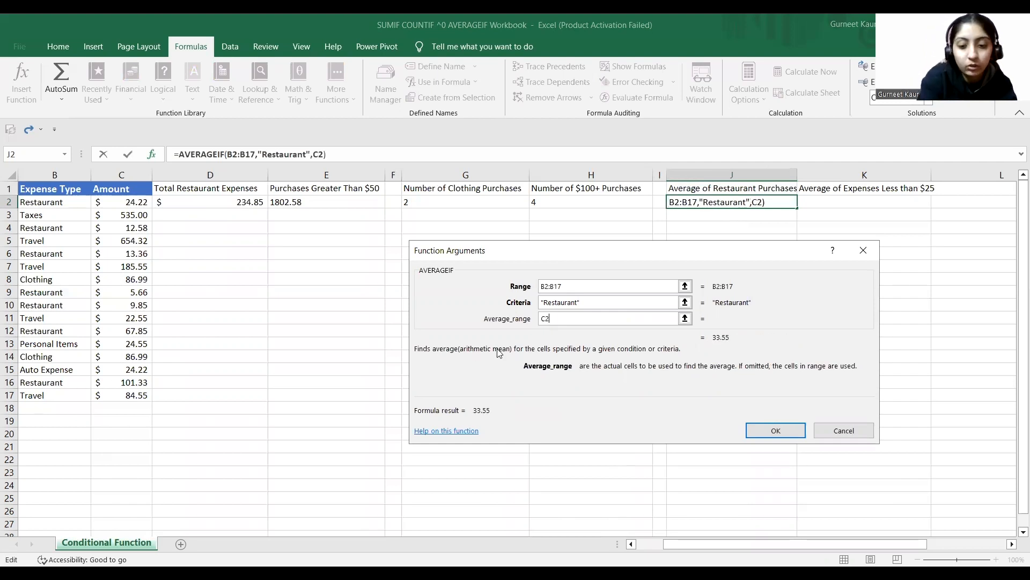
{"action": "type", "text": ":C17"}
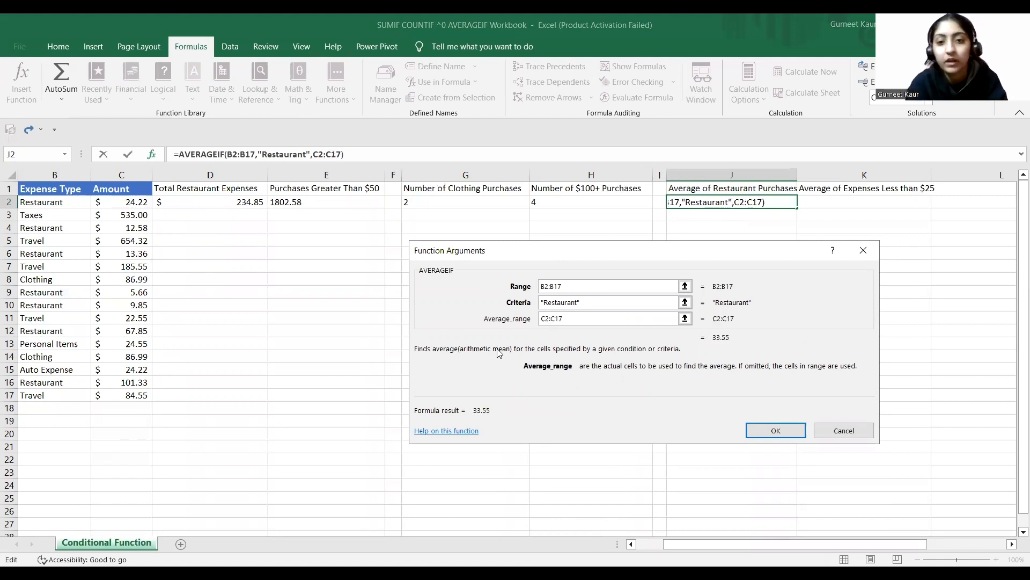
{"action": "left_click", "coordinate": [766, 430]}
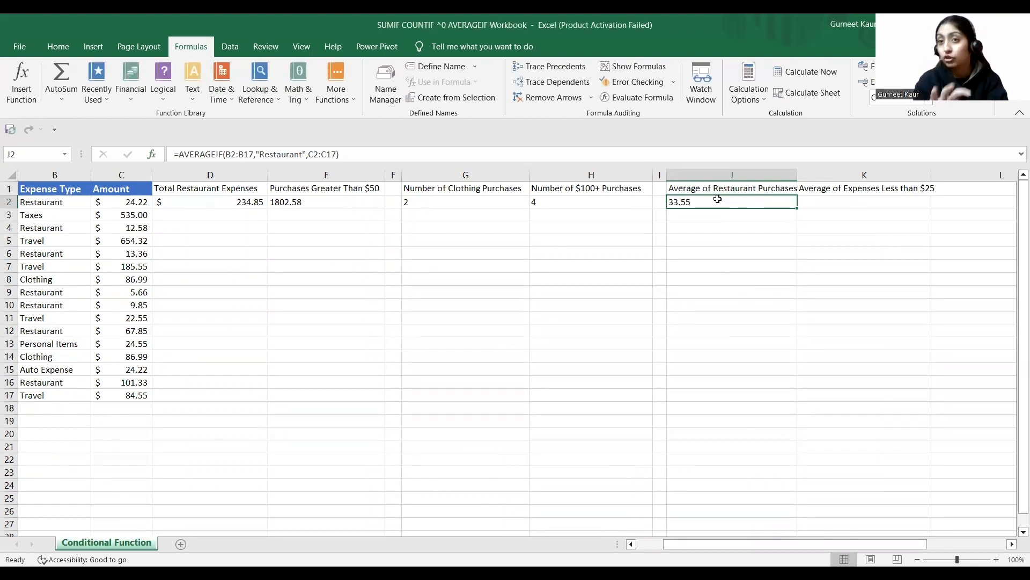
Insert an AVERAGEIF function in cell K2 under Average of Expenses Less than $25 with C2:C17 as its range
{"action": "left_click", "coordinate": [857, 201]}
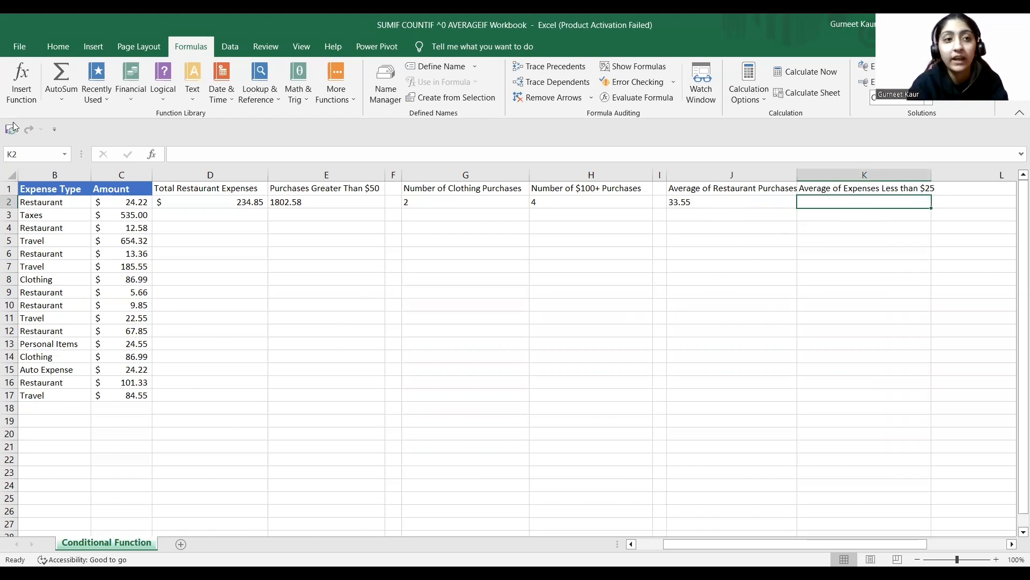
{"action": "left_click", "coordinate": [21, 84]}
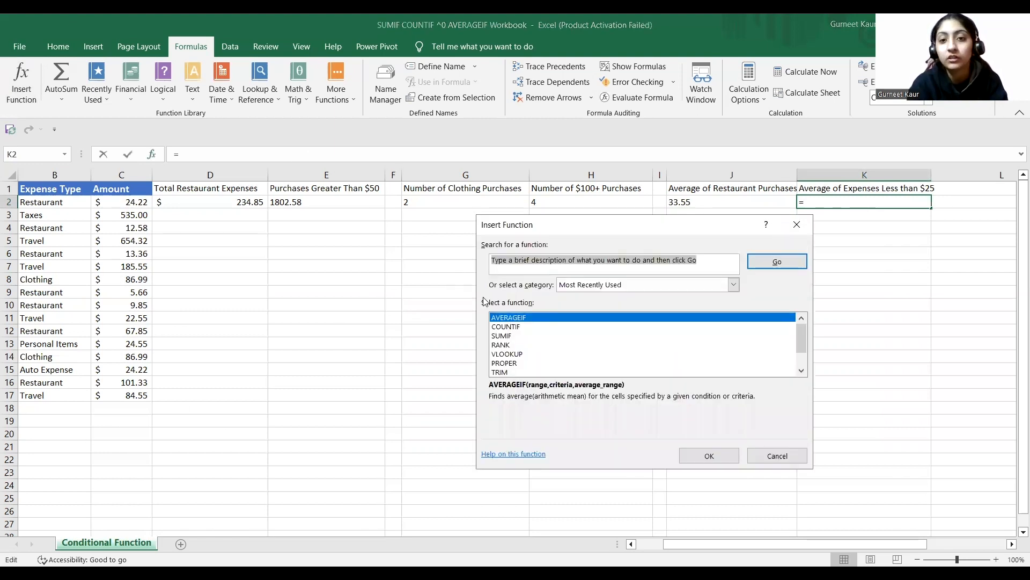
{"action": "left_click", "coordinate": [513, 317]}
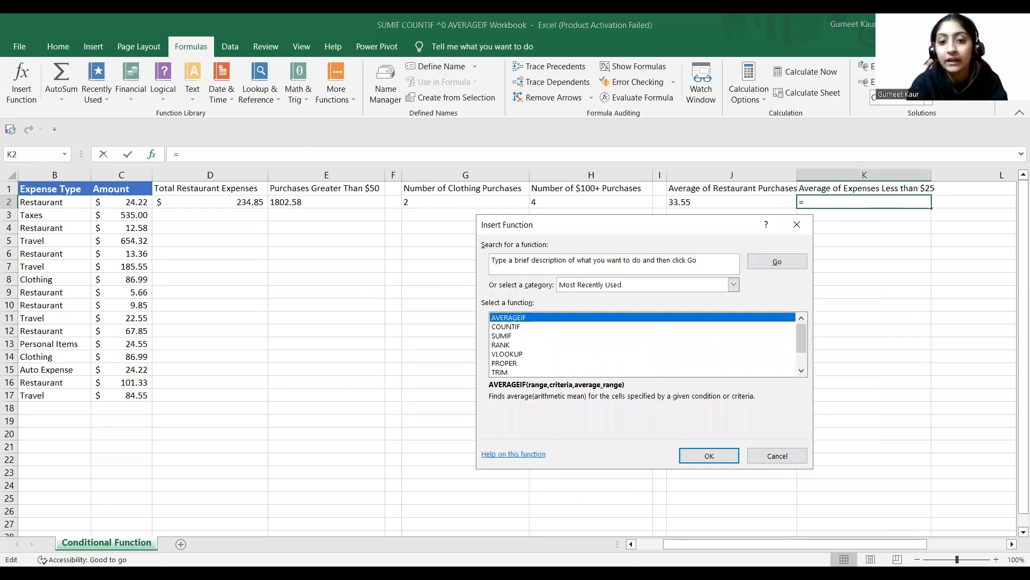
{"action": "double_click", "coordinate": [525, 320]}
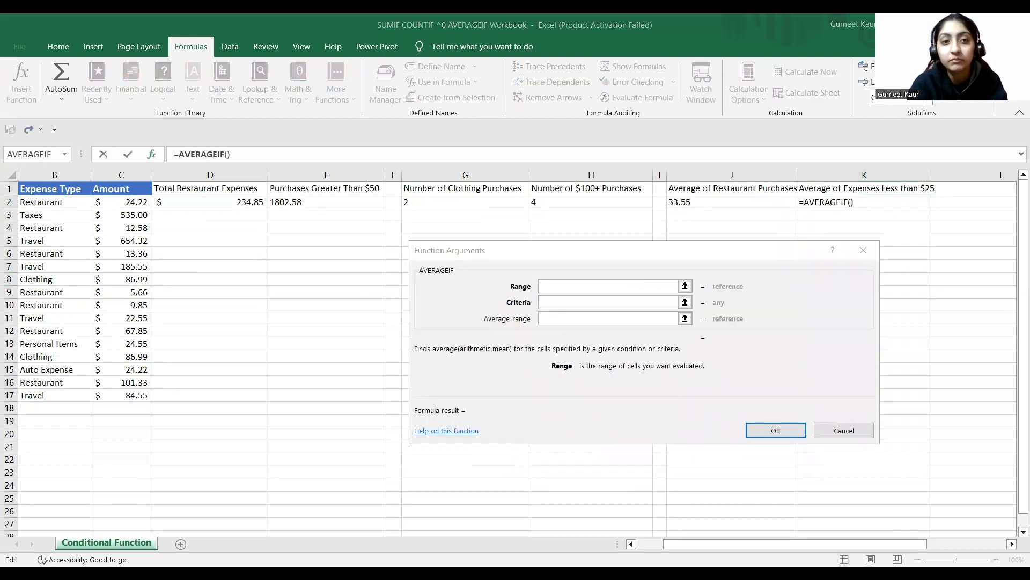
{"action": "left_click", "coordinate": [177, 278]}
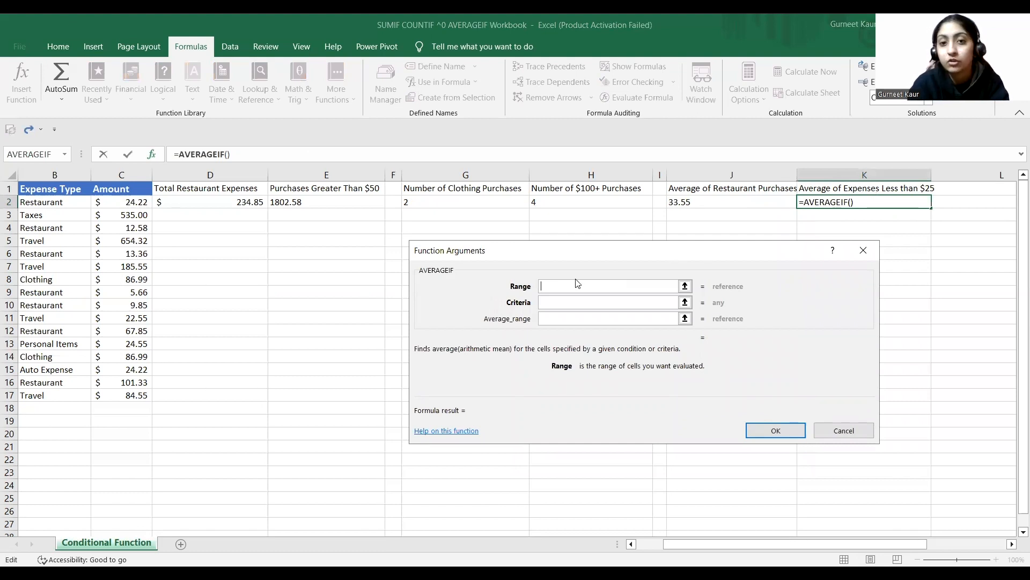
{"action": "type", "text": "C2:C17"}
Complete the AVERAGEIF in K2 with the criteria "<25", leaving its average range empty
{"action": "left_click", "coordinate": [573, 301]}
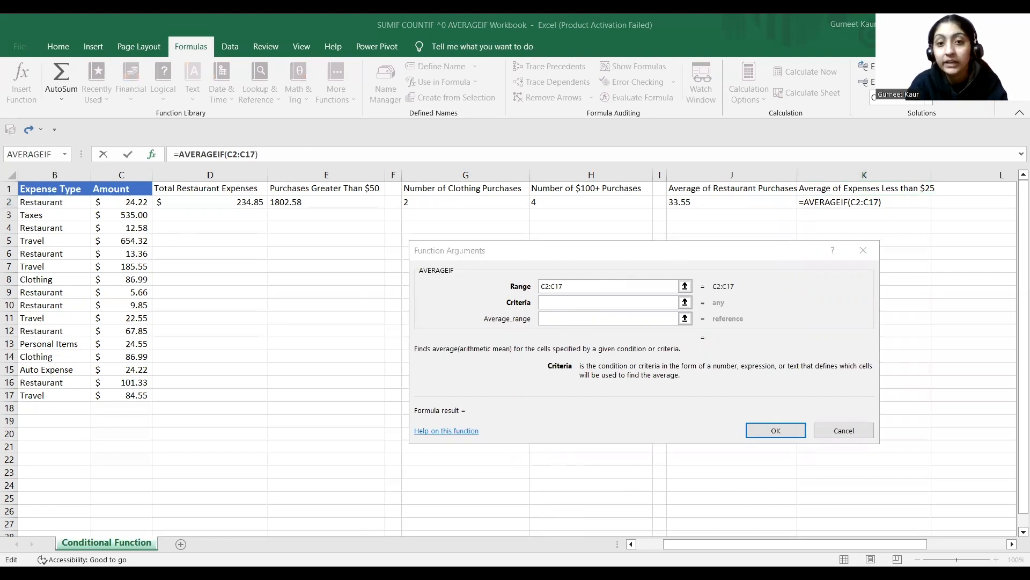
{"action": "left_click", "coordinate": [590, 302]}
{"action": "type", "text": "\"\""}
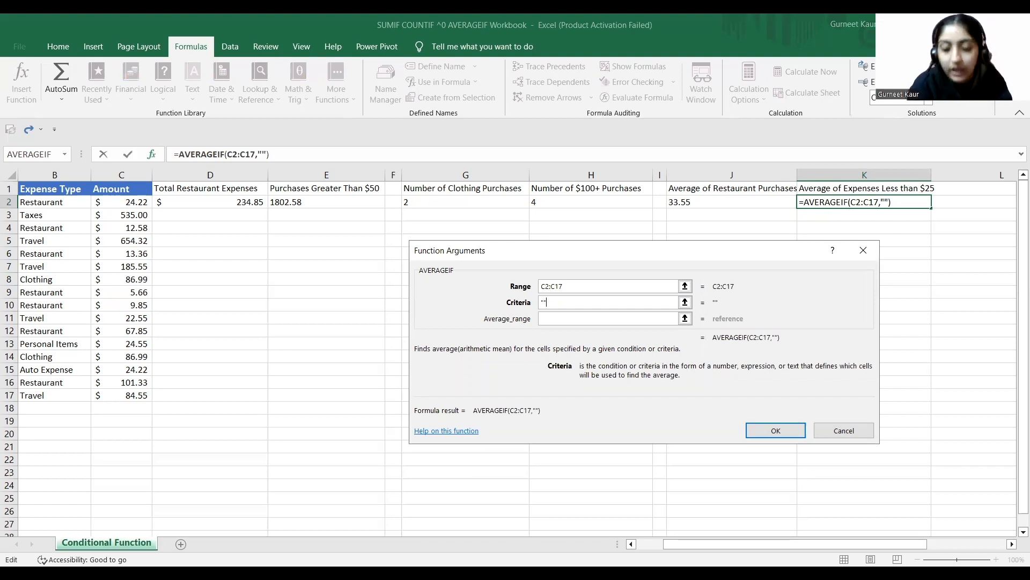
{"action": "type", "text": "<25"}
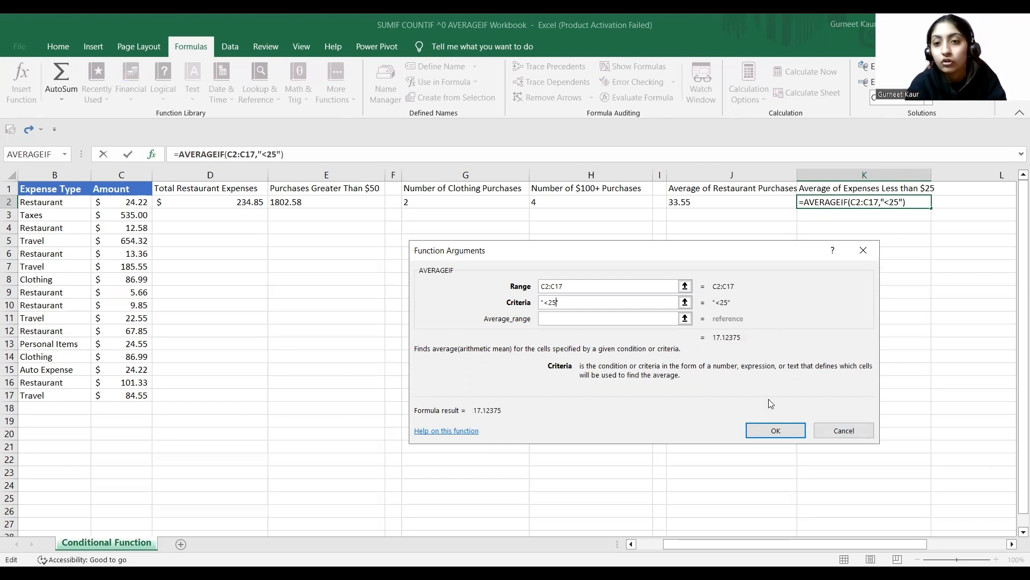
{"action": "left_click", "coordinate": [776, 429]}
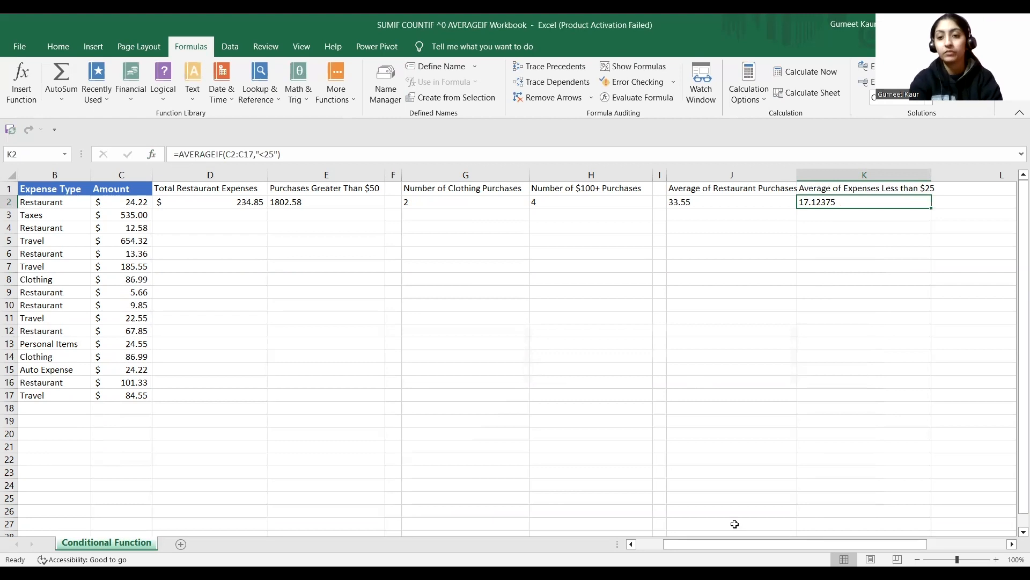
{"action": "left_click_drag", "start_coordinate": [740, 544], "coordinate": [674, 542]}
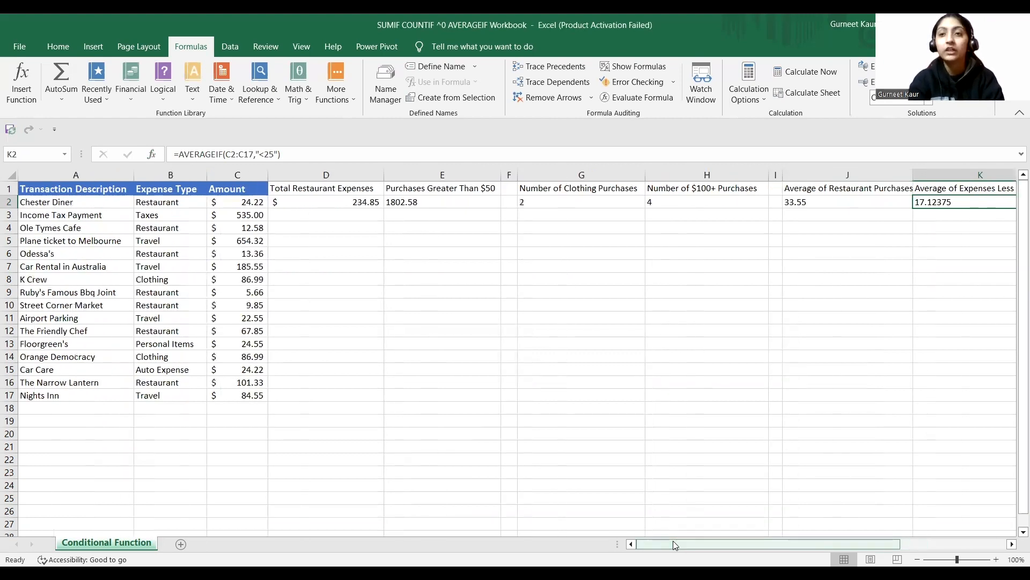